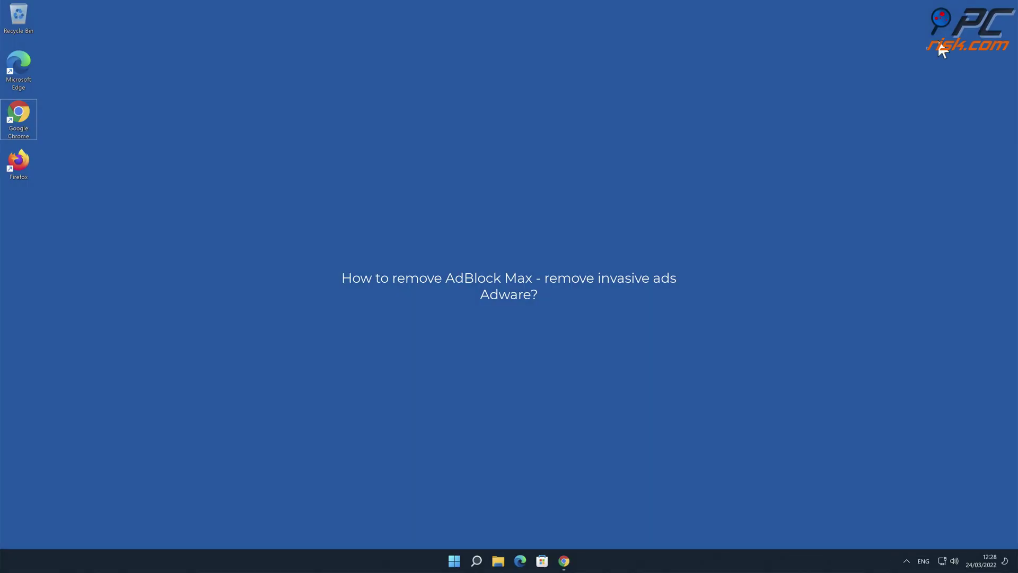
- Restore the Chrome window showing the AdBlock Max Web Store page from the taskbar
{"action": "left_click", "coordinate": [565, 561]}
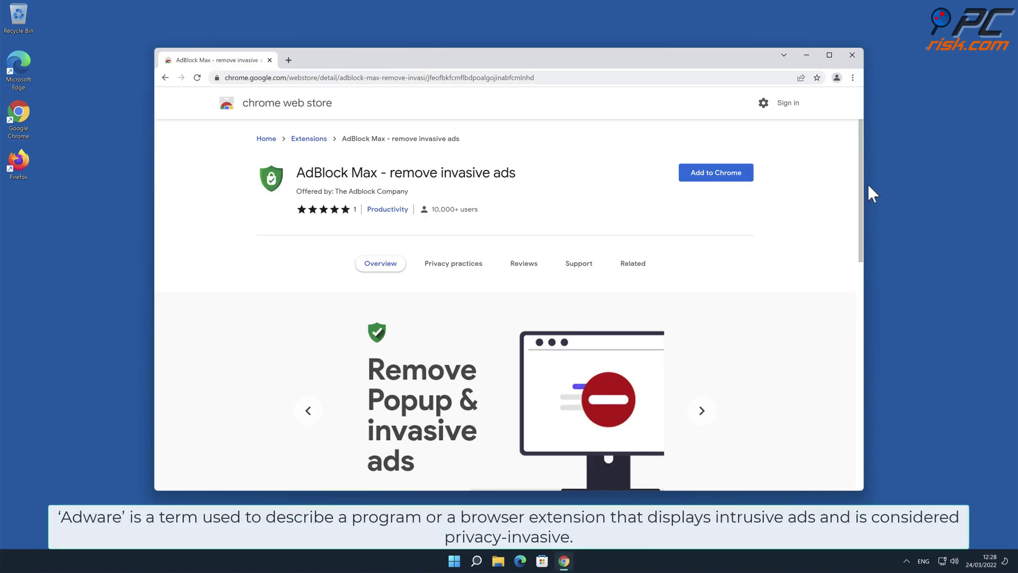
- Add AdBlock Max - remove invasive ads to Chrome from its listing, then close Chrome
{"action": "left_click_drag", "start_coordinate": [860, 173], "coordinate": [861, 337]}
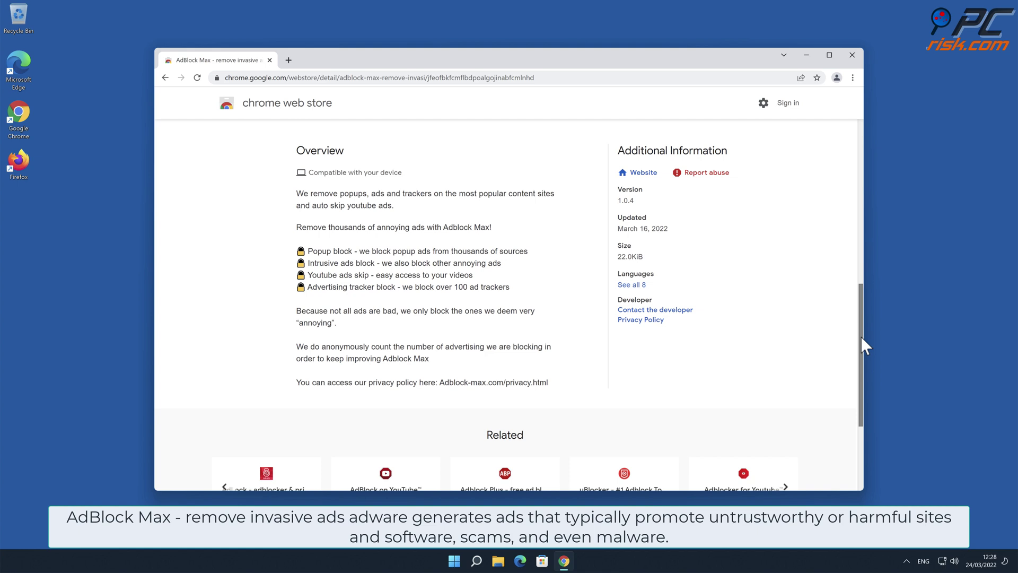
{"action": "left_click_drag", "start_coordinate": [860, 340], "coordinate": [857, 171]}
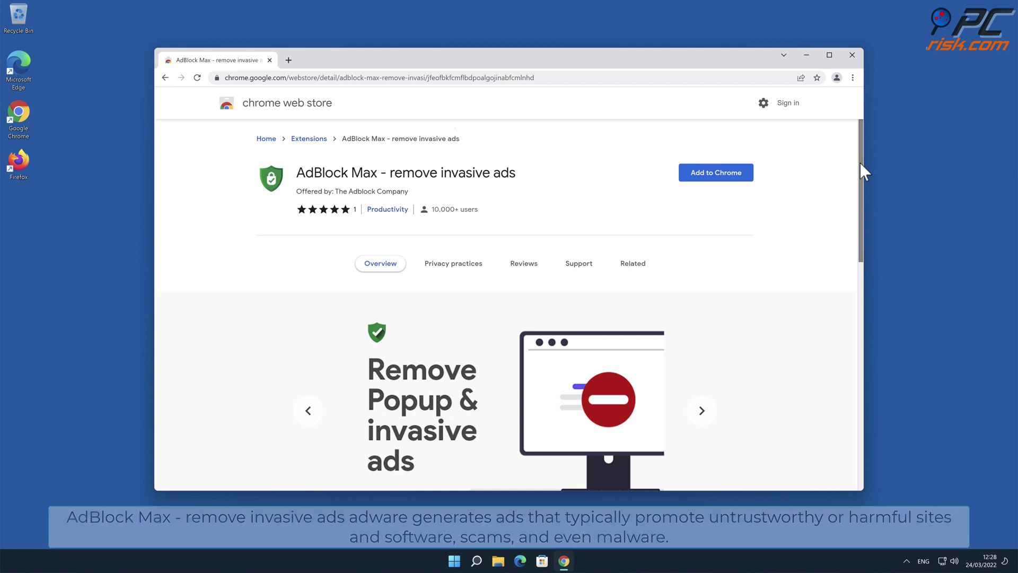
{"action": "left_click", "coordinate": [740, 177]}
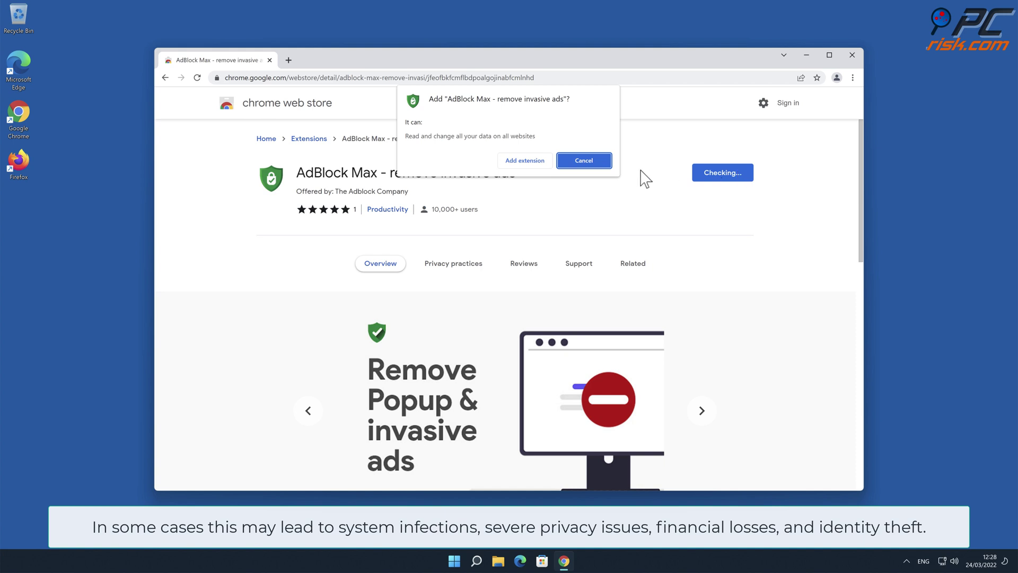
{"action": "left_click", "coordinate": [528, 162]}
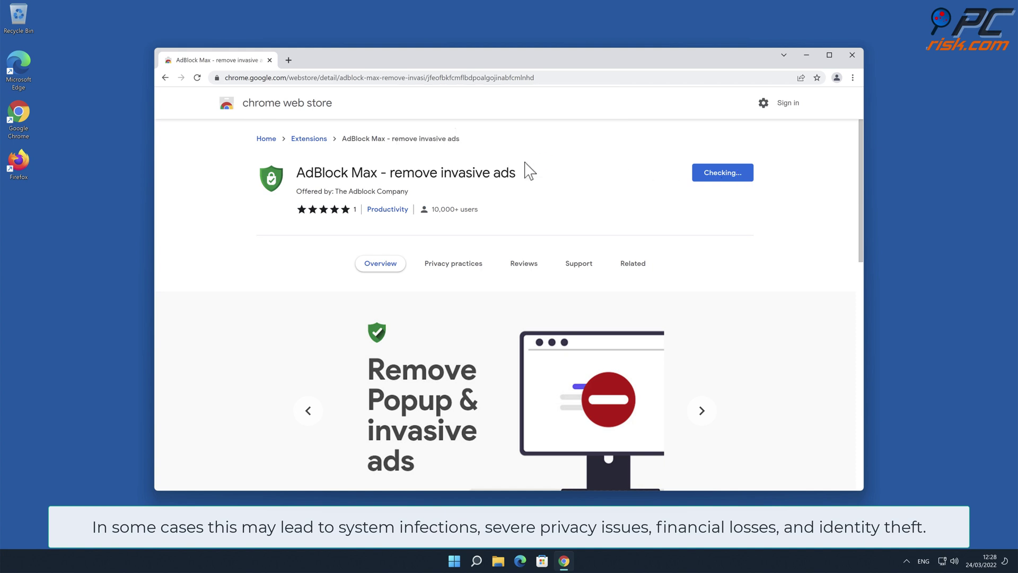
{"action": "key", "text": "alt+F4"}
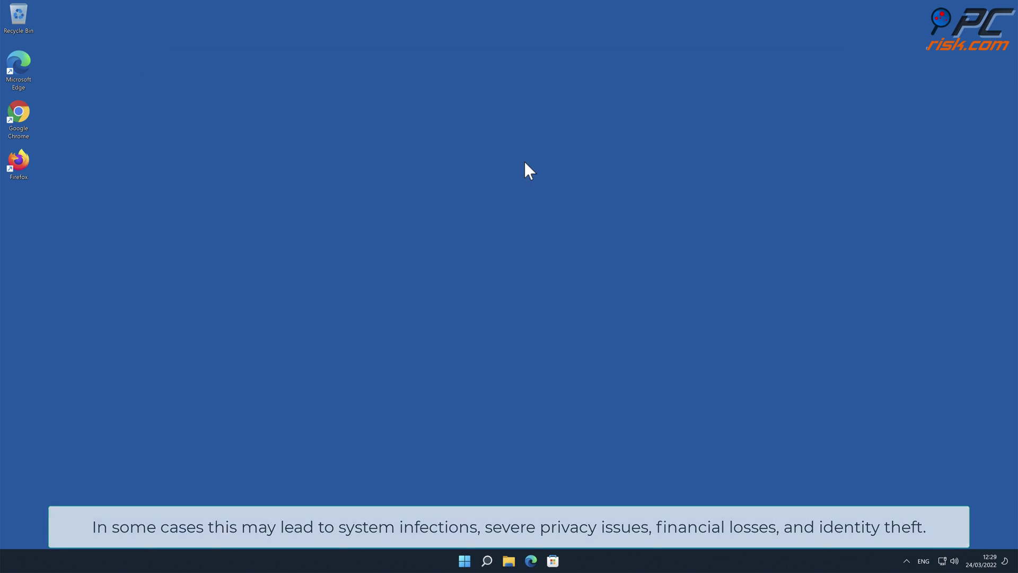
{"action": "double_click", "coordinate": [20, 128]}
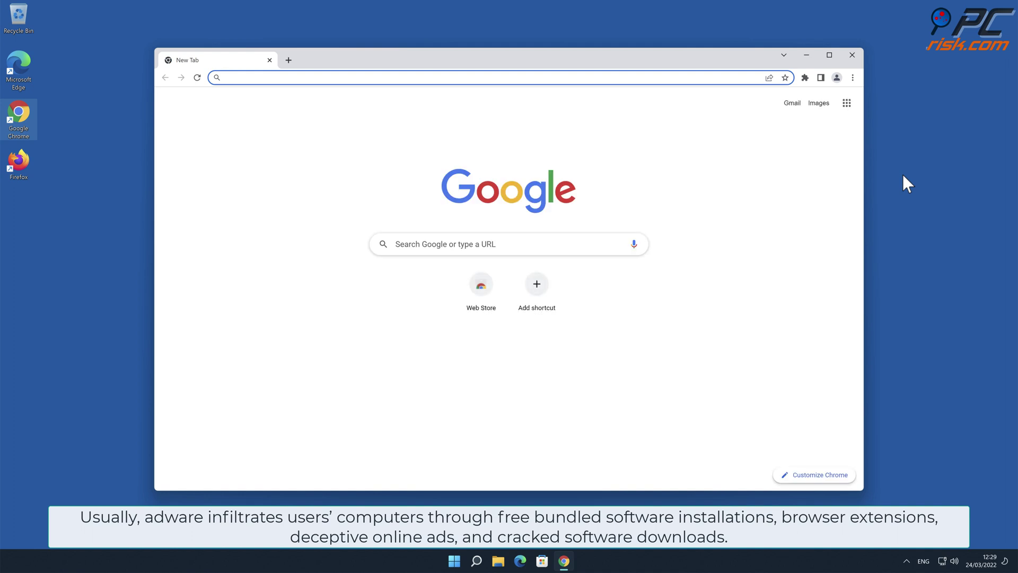
{"action": "left_click", "coordinate": [853, 77]}
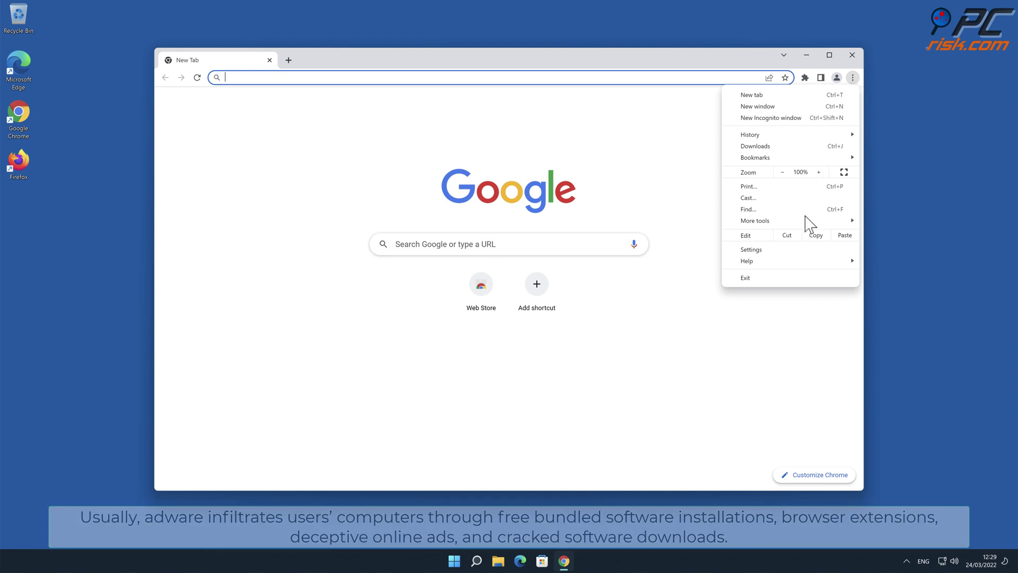
{"action": "mouse_move", "coordinate": [805, 220]}
{"action": "left_click", "coordinate": [893, 276]}
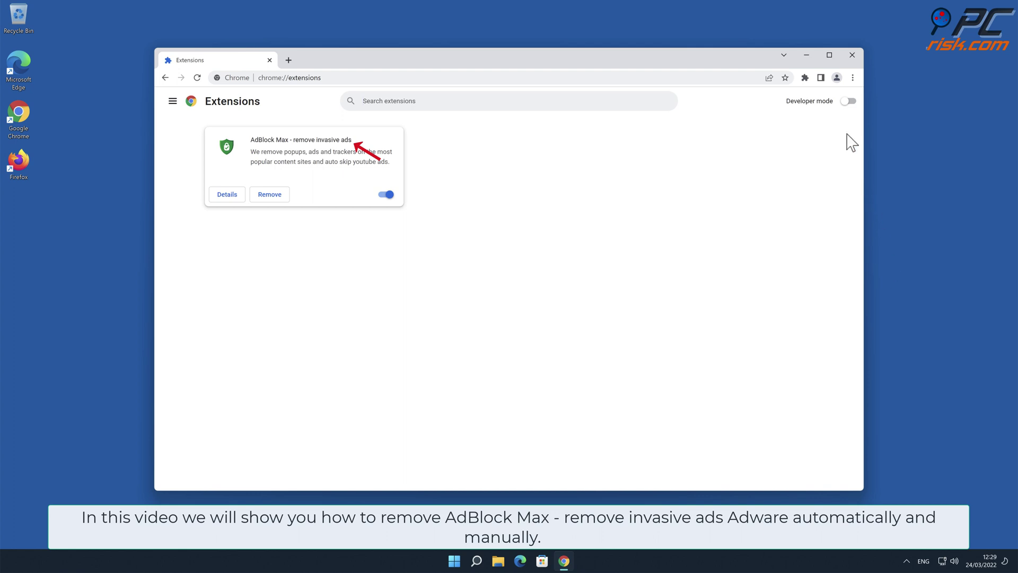
{"action": "left_click", "coordinate": [852, 55]}
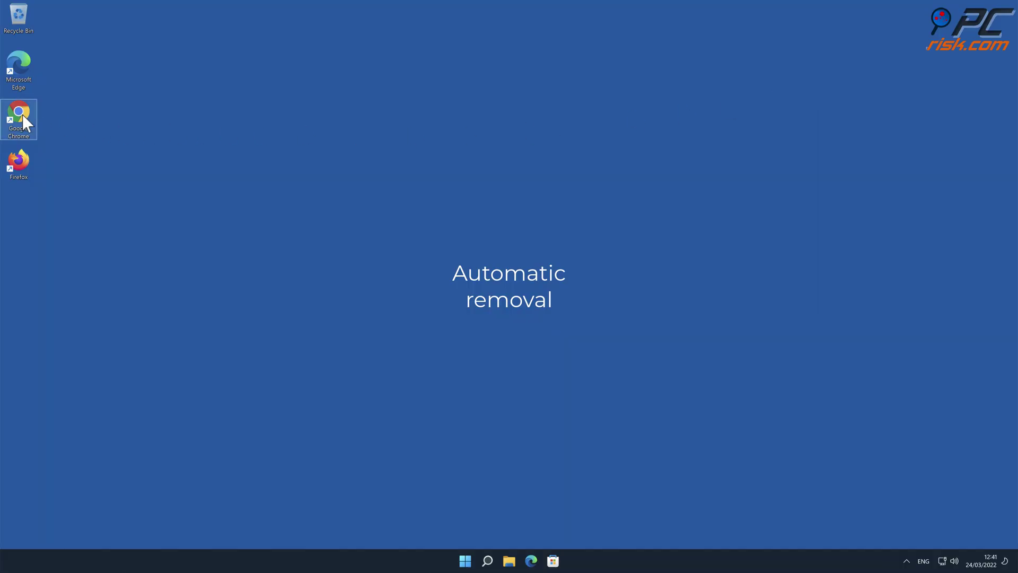
{"action": "double_click", "coordinate": [23, 114]}
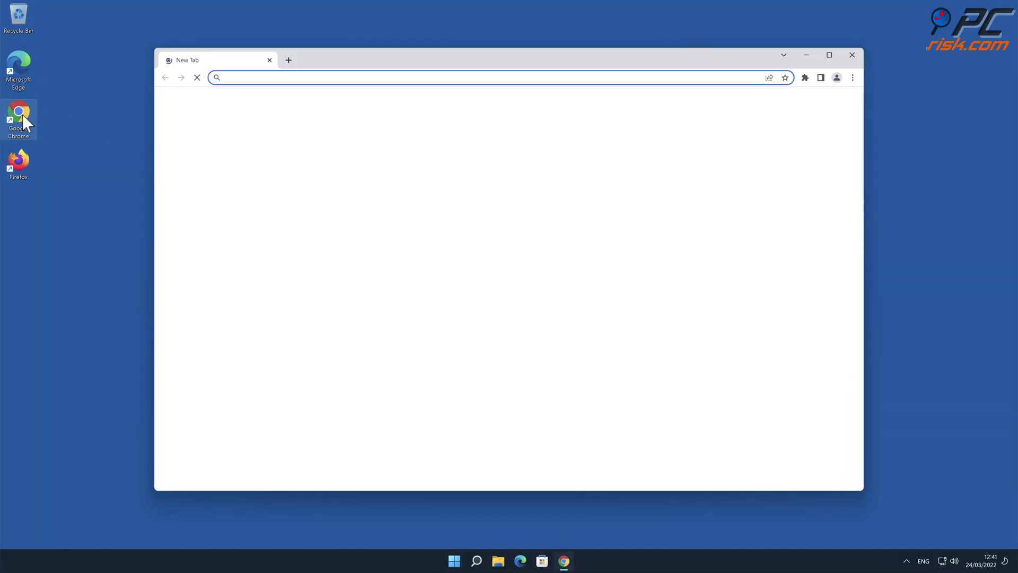
{"action": "type", "text": "www.co"}
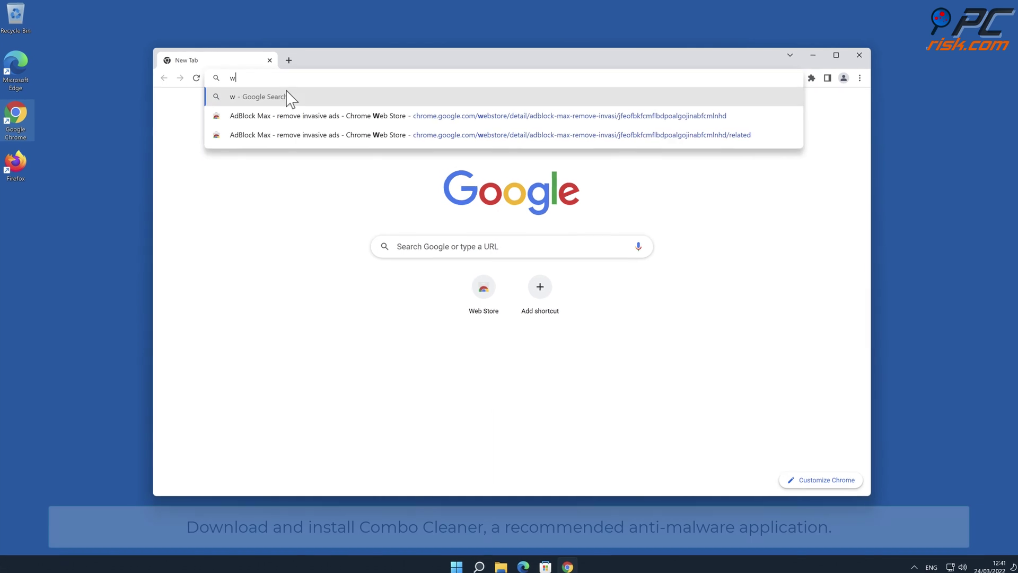
{"action": "type", "text": "mbocleane"}
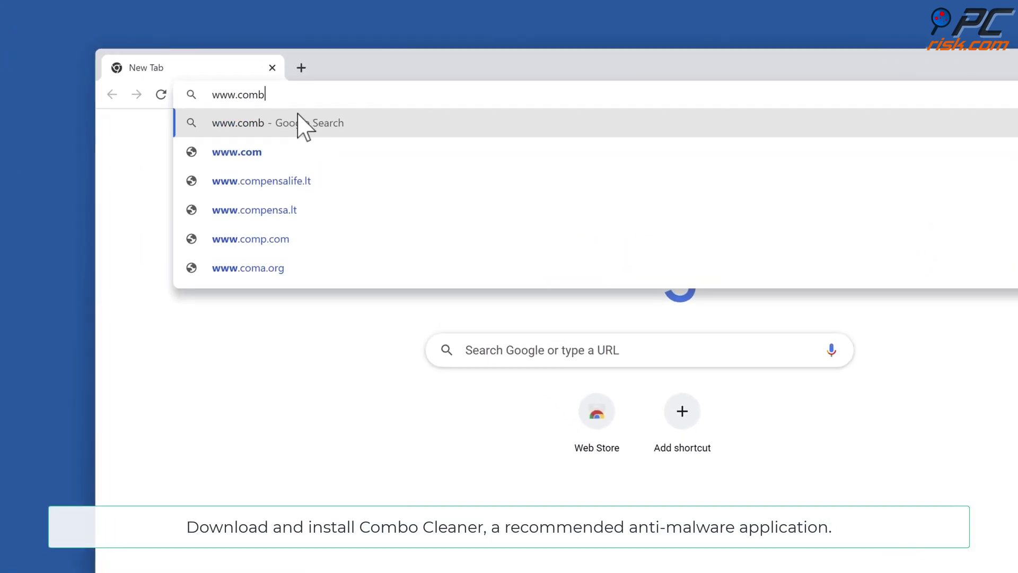
{"action": "type", "text": "r.com"}
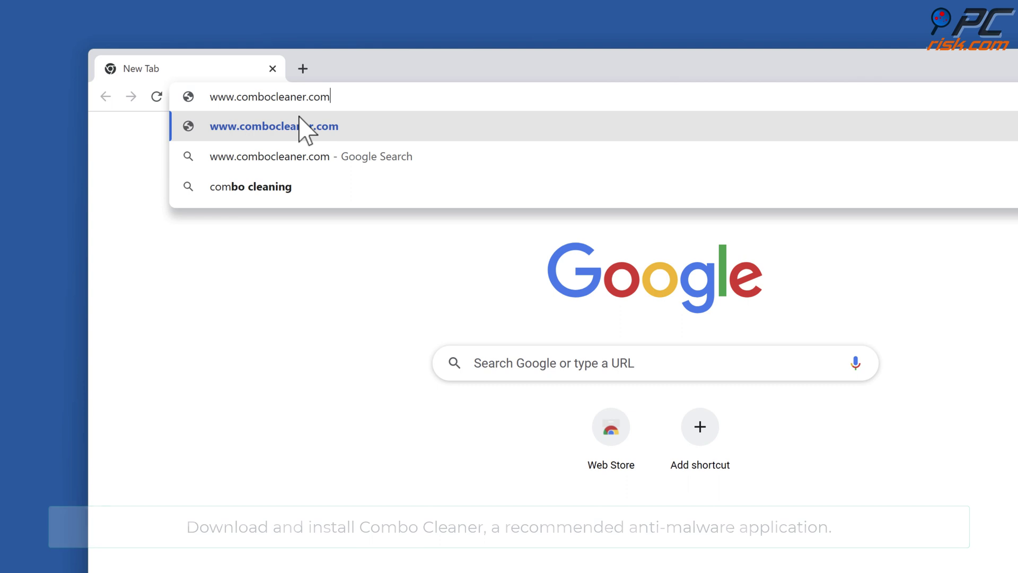
{"action": "key", "text": "Return"}
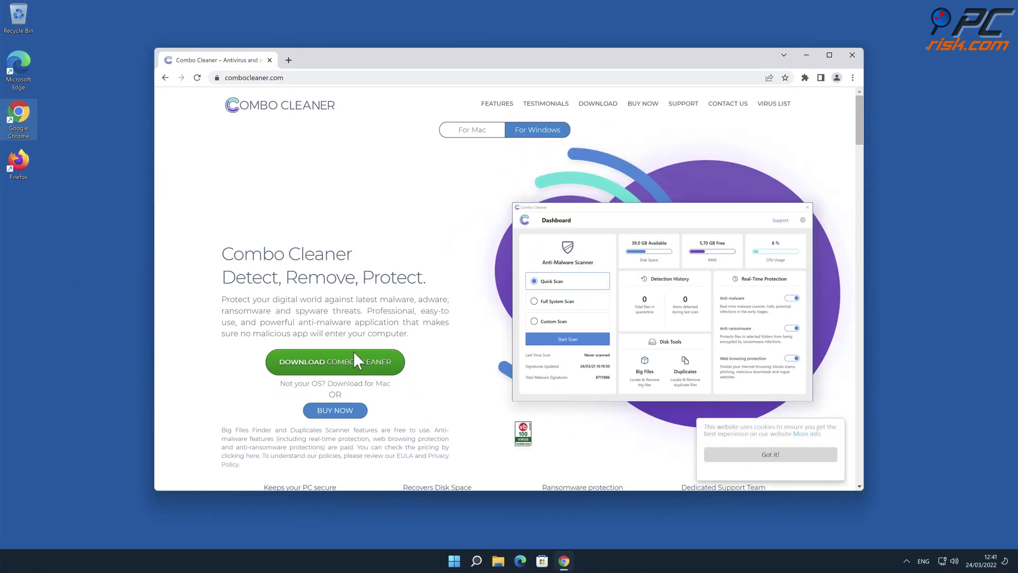
{"action": "left_click", "coordinate": [350, 366]}
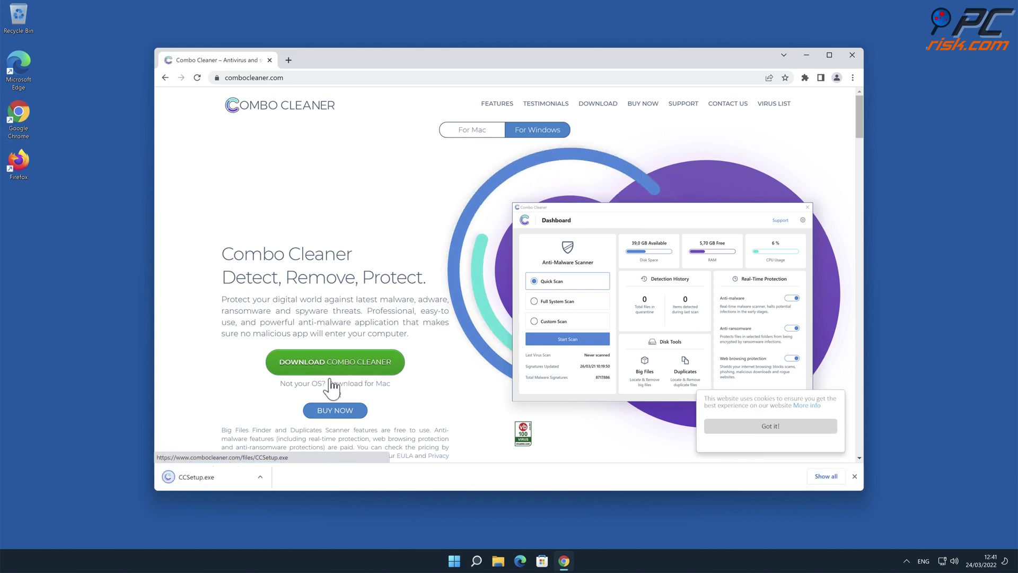
- Run CCSetup.exe, approve the UAC prompt, finish the install wizard, and close Chrome
{"action": "left_click", "coordinate": [241, 487]}
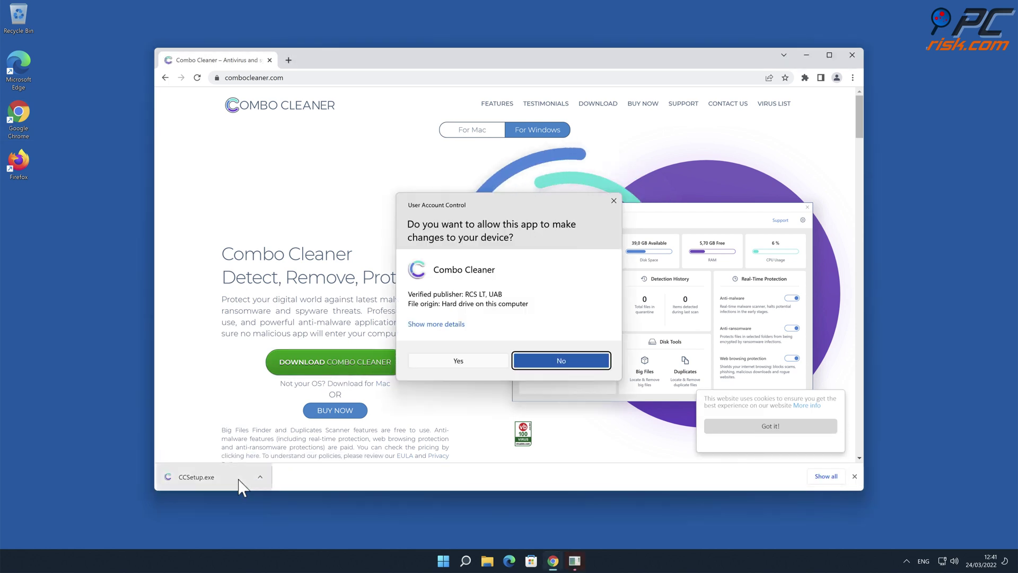
{"action": "left_click", "coordinate": [467, 365]}
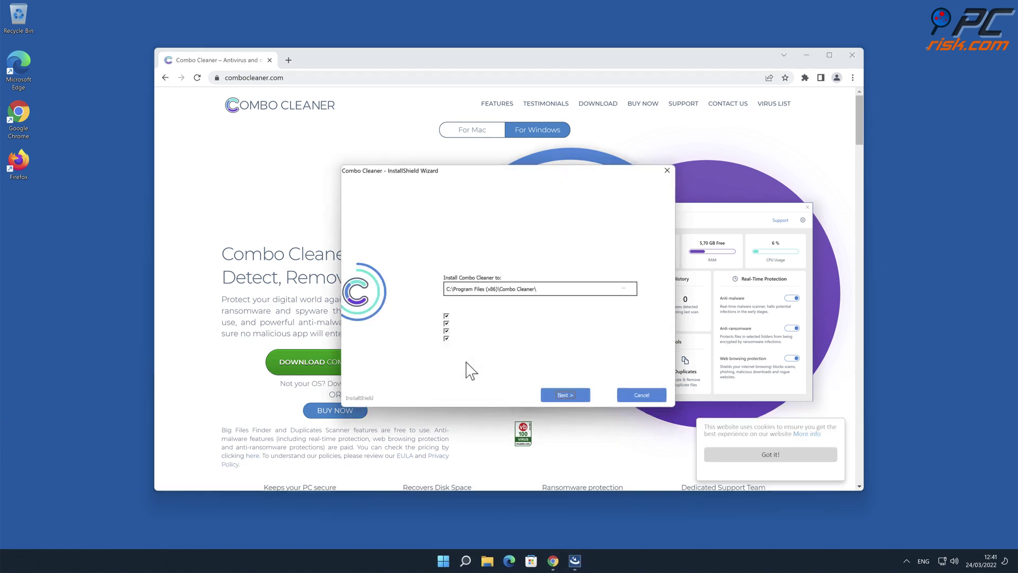
{"action": "left_click", "coordinate": [559, 396]}
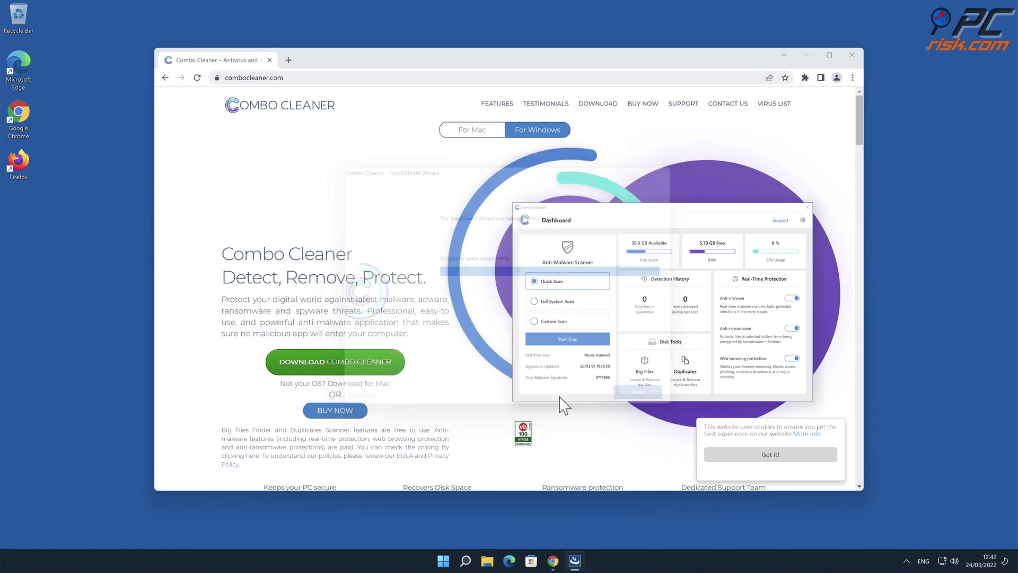
{"action": "left_click", "coordinate": [648, 398]}
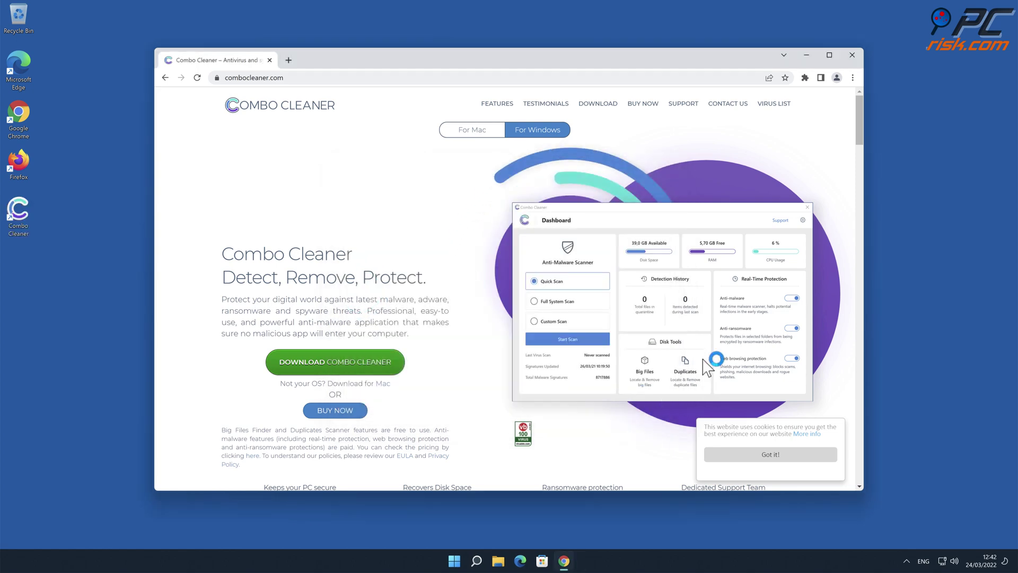
{"action": "left_click", "coordinate": [851, 55]}
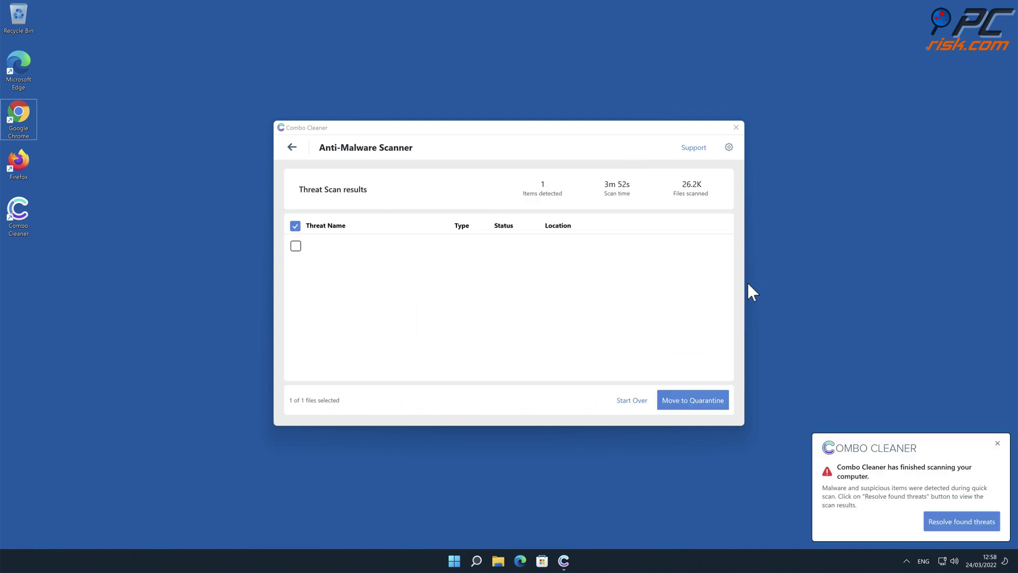
- Quarantine the detected AdBlock Max threat and dismiss the Malware Scan Summary
{"action": "left_click", "coordinate": [707, 401]}
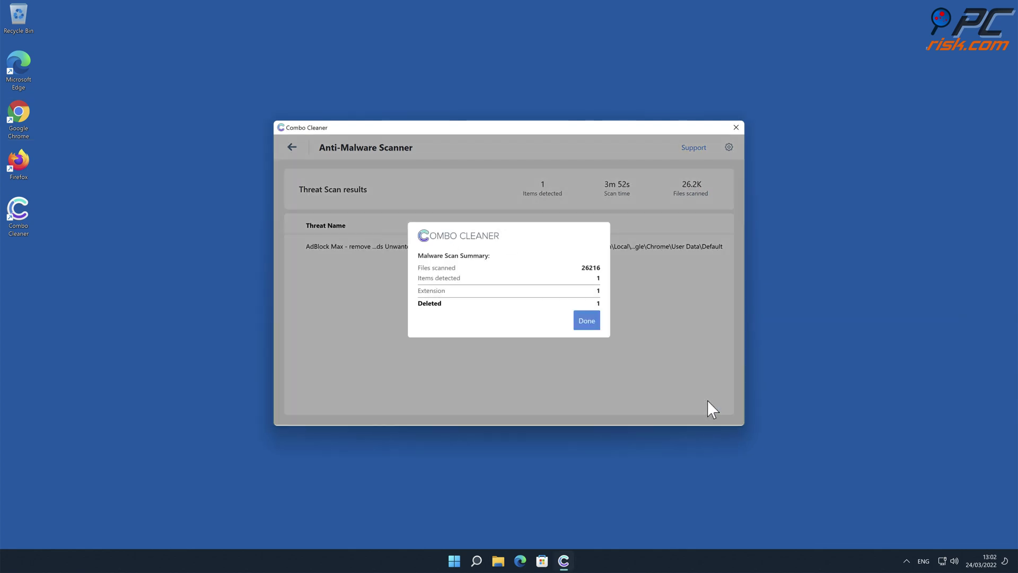
{"action": "left_click", "coordinate": [589, 324]}
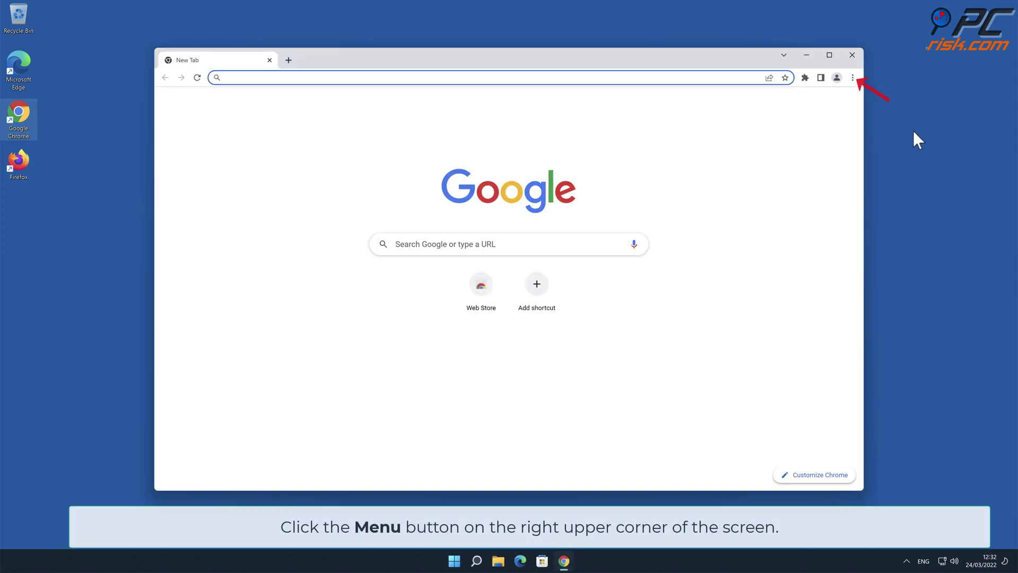
- Open Chrome's Extensions page via Menu > More tools > Extensions
{"action": "left_click", "coordinate": [854, 79]}
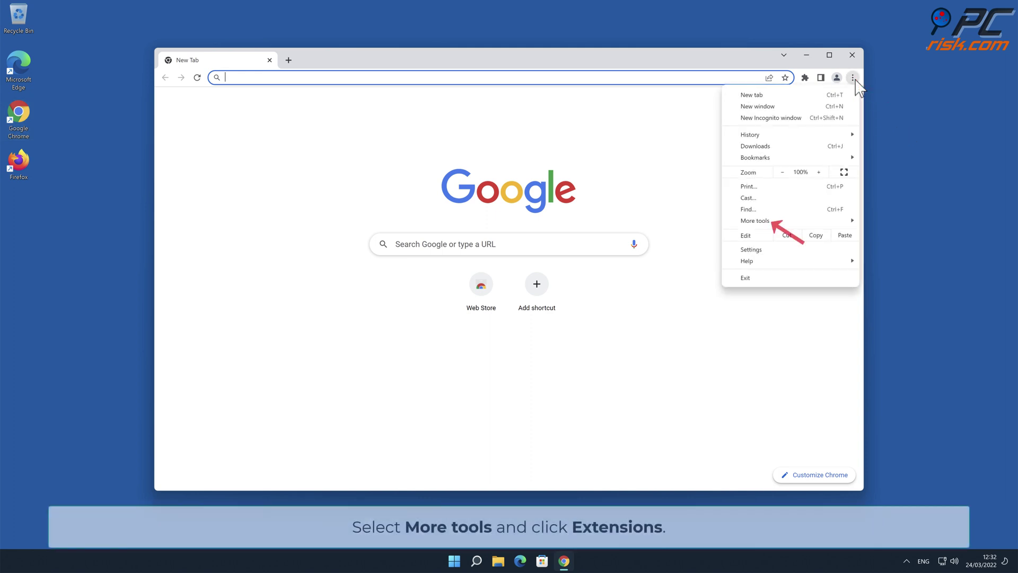
{"action": "mouse_move", "coordinate": [798, 222]}
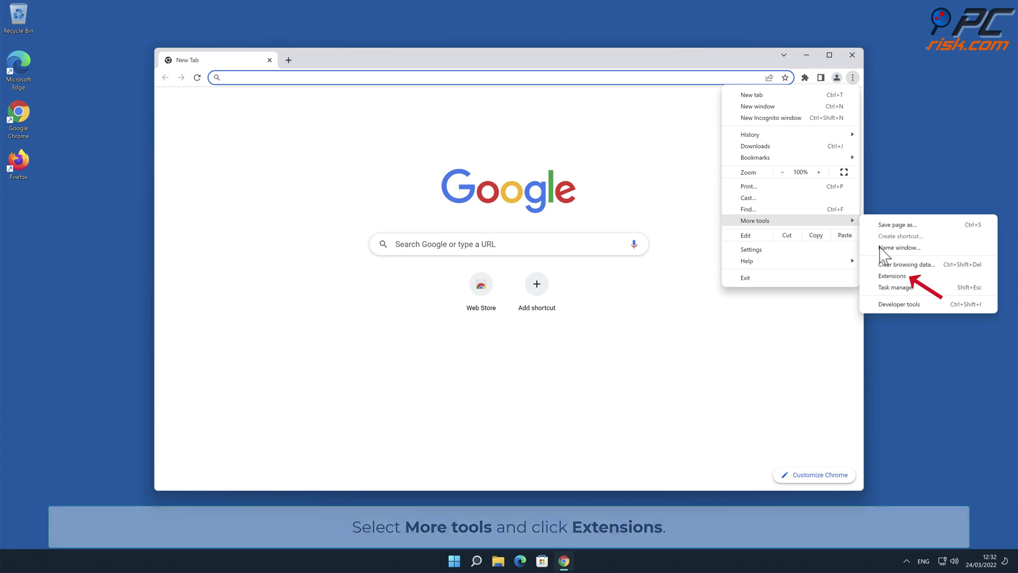
{"action": "left_click", "coordinate": [904, 277]}
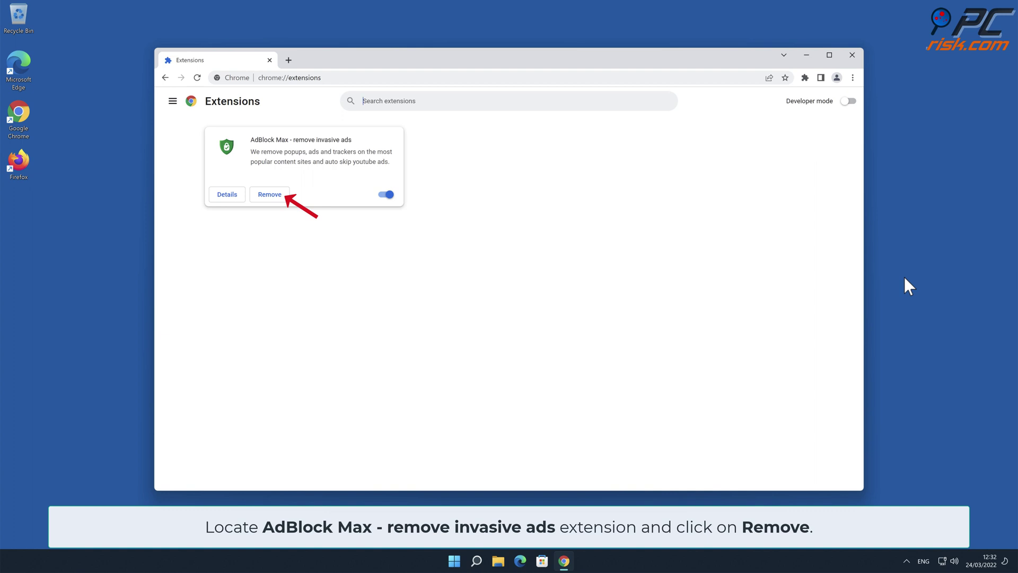
- Remove the AdBlock Max extension from Chrome and open Chrome's Settings
{"action": "left_click", "coordinate": [270, 194]}
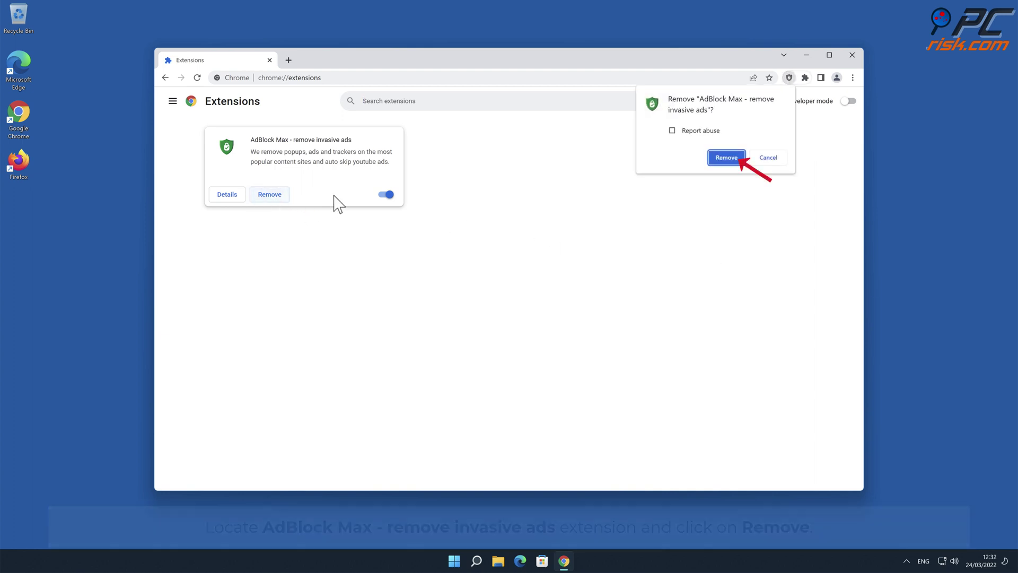
{"action": "left_click", "coordinate": [717, 161]}
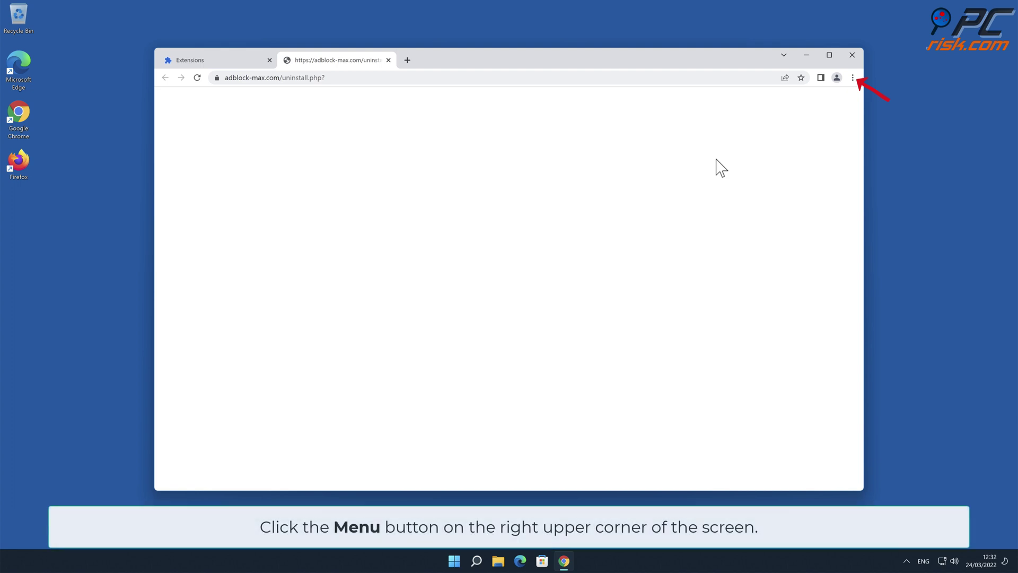
{"action": "left_click", "coordinate": [853, 78]}
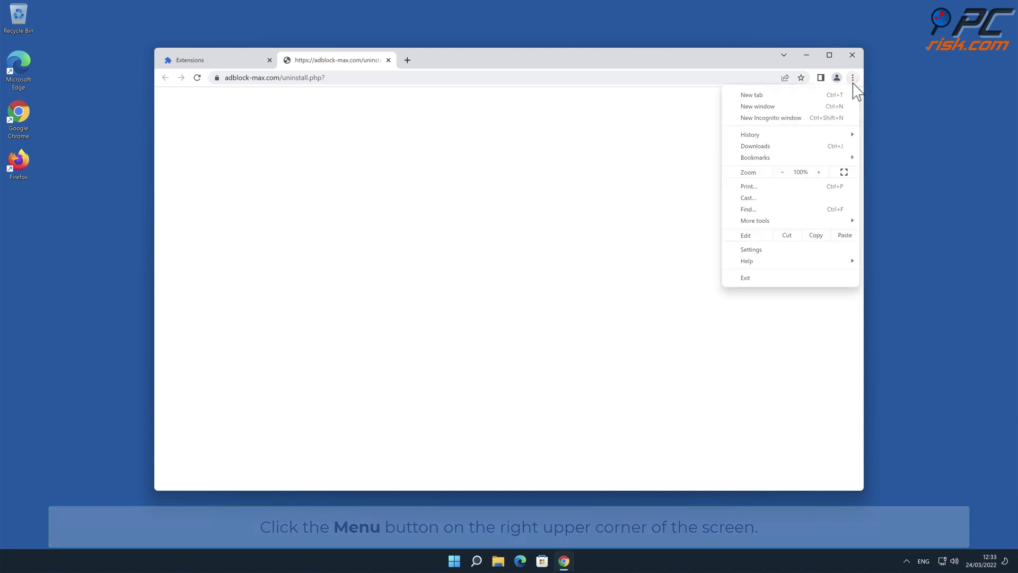
{"action": "left_click", "coordinate": [776, 251]}
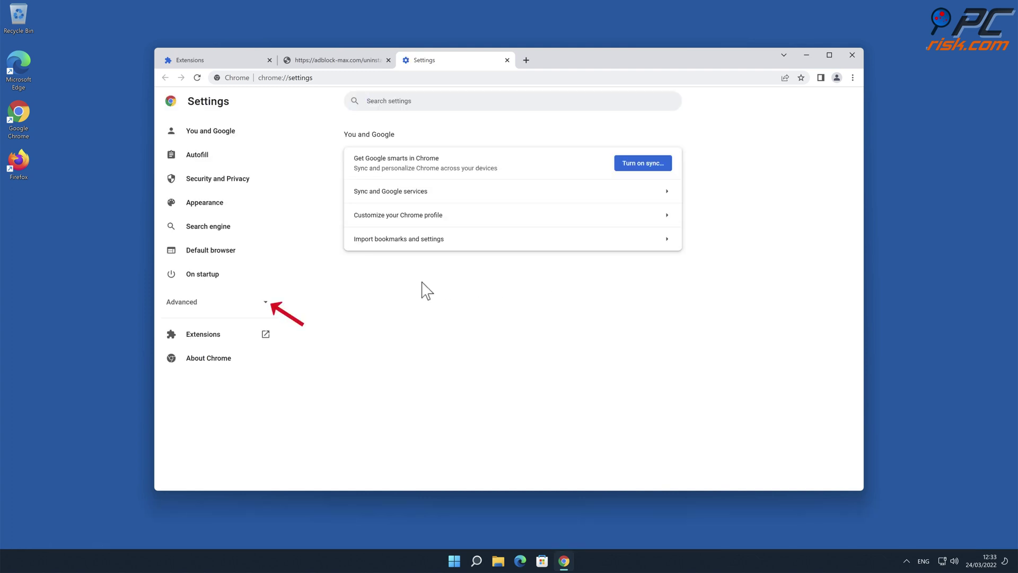
- Restore Chrome settings to original defaults under Advanced > Reset and clean up, then close Chrome
{"action": "left_click", "coordinate": [265, 302]}
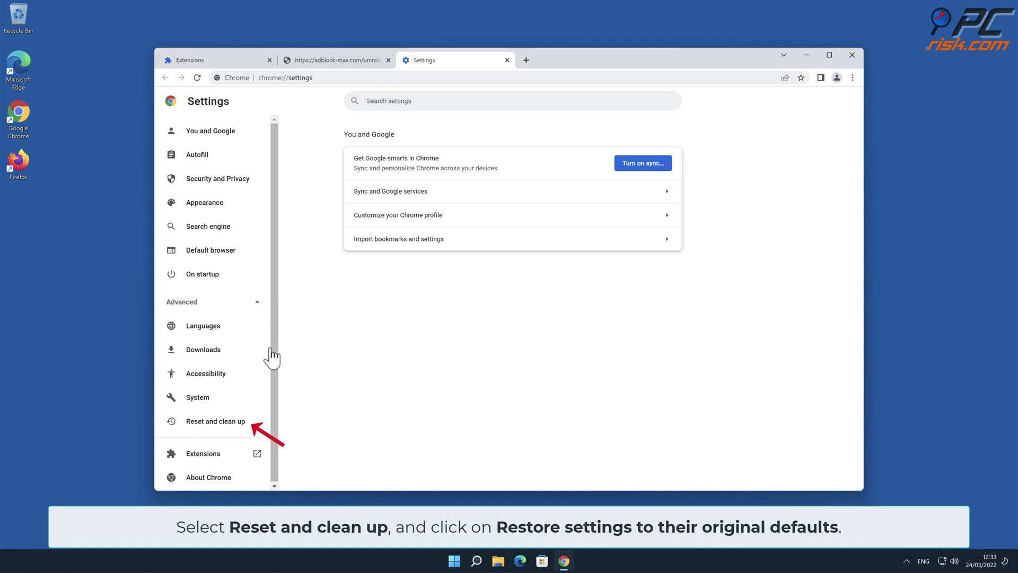
{"action": "left_click", "coordinate": [238, 423]}
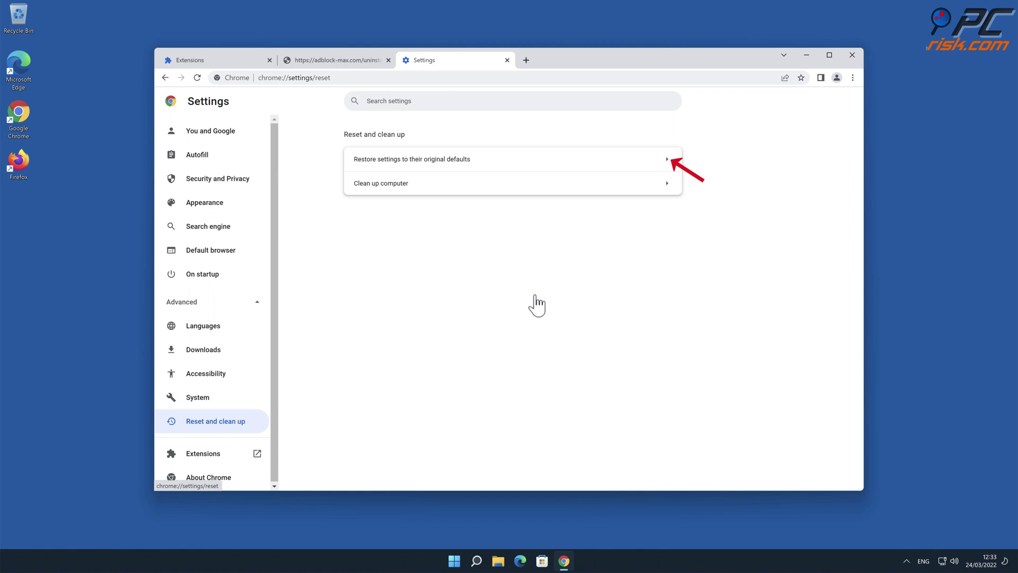
{"action": "left_click", "coordinate": [667, 159]}
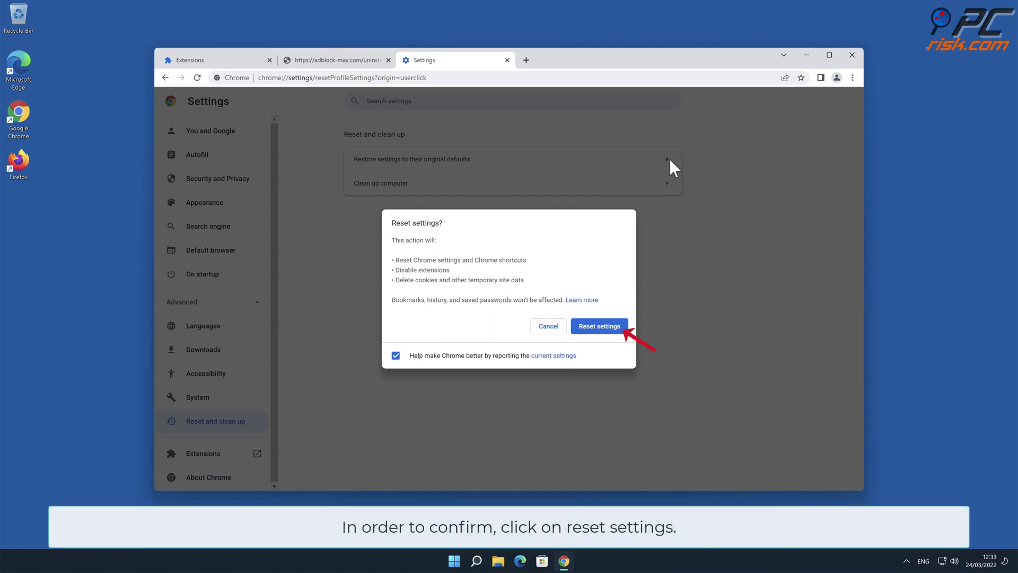
{"action": "left_click", "coordinate": [604, 329]}
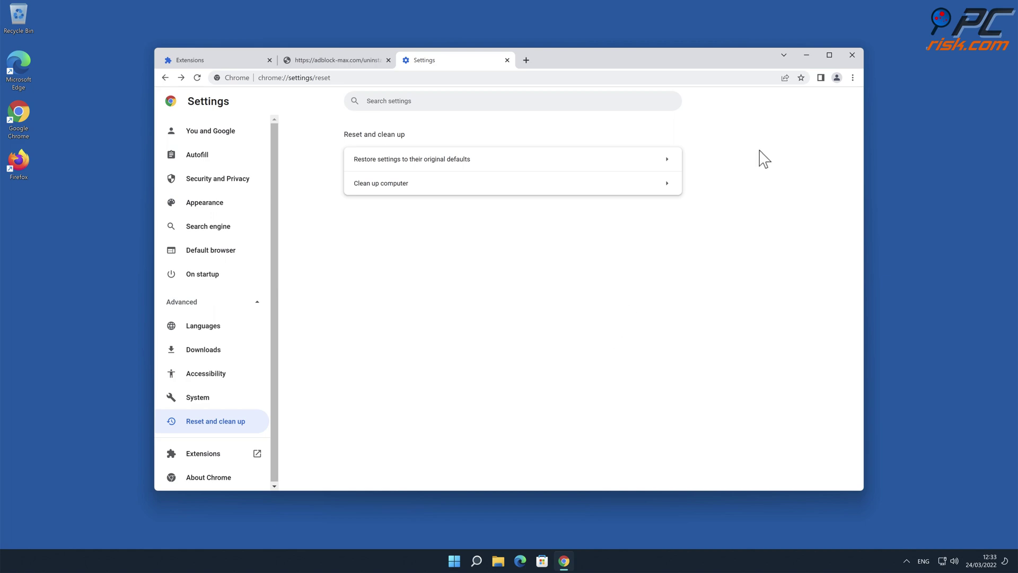
{"action": "left_click", "coordinate": [851, 55]}
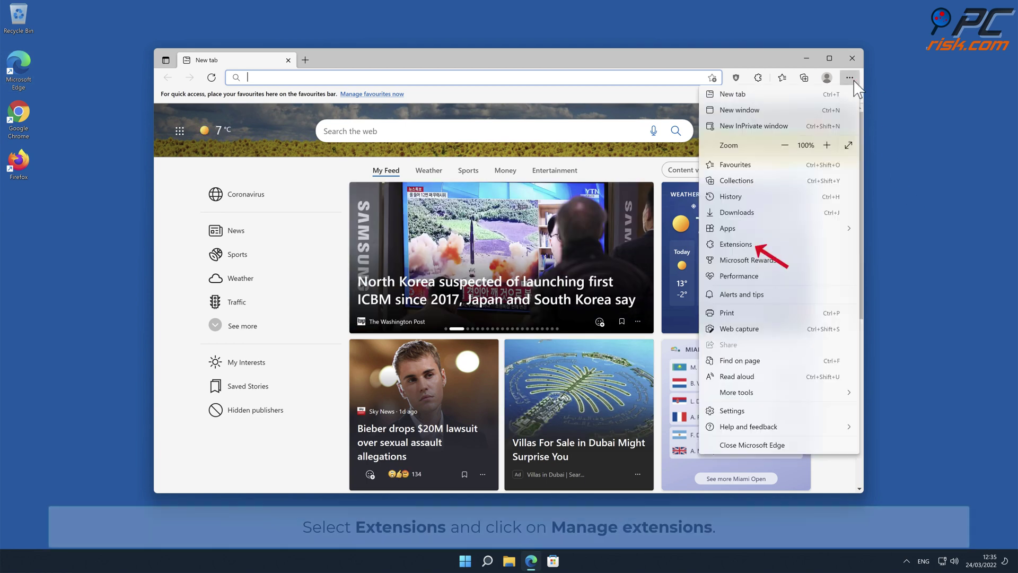
- Remove AdBlock Max from Edge through Manage extensions, confirming the removal
{"action": "left_click", "coordinate": [768, 243]}
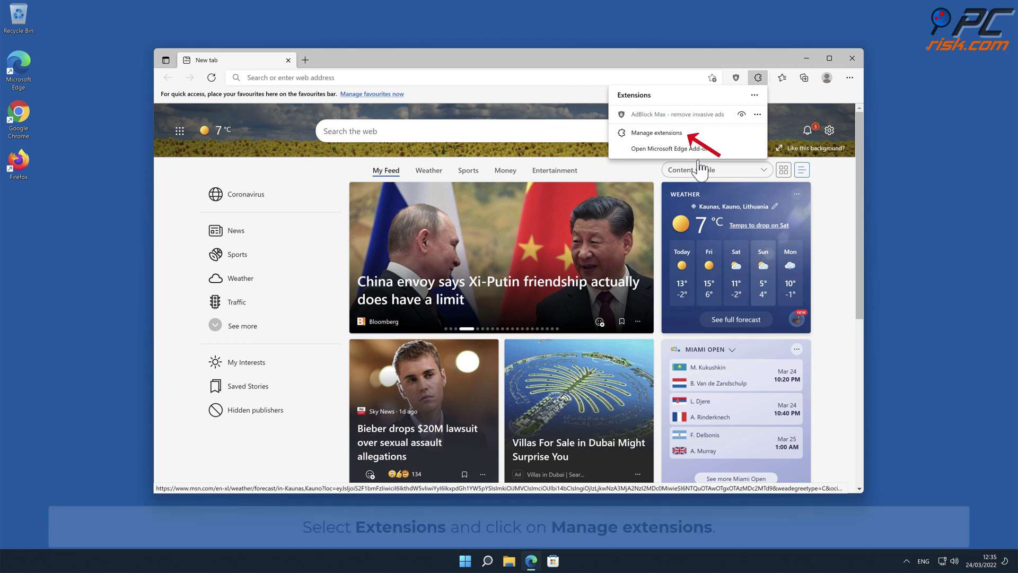
{"action": "left_click", "coordinate": [677, 136]}
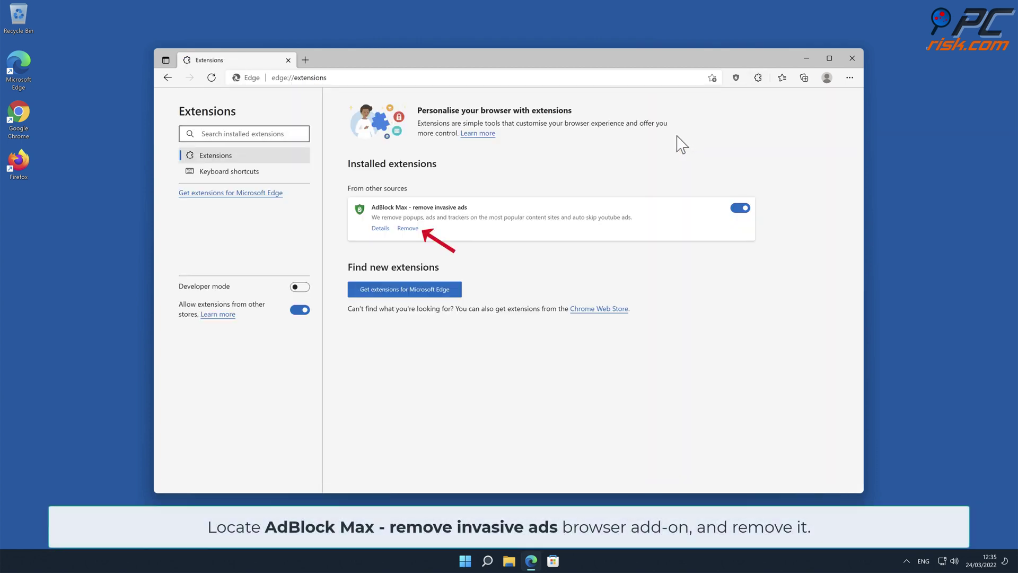
{"action": "left_click", "coordinate": [415, 232]}
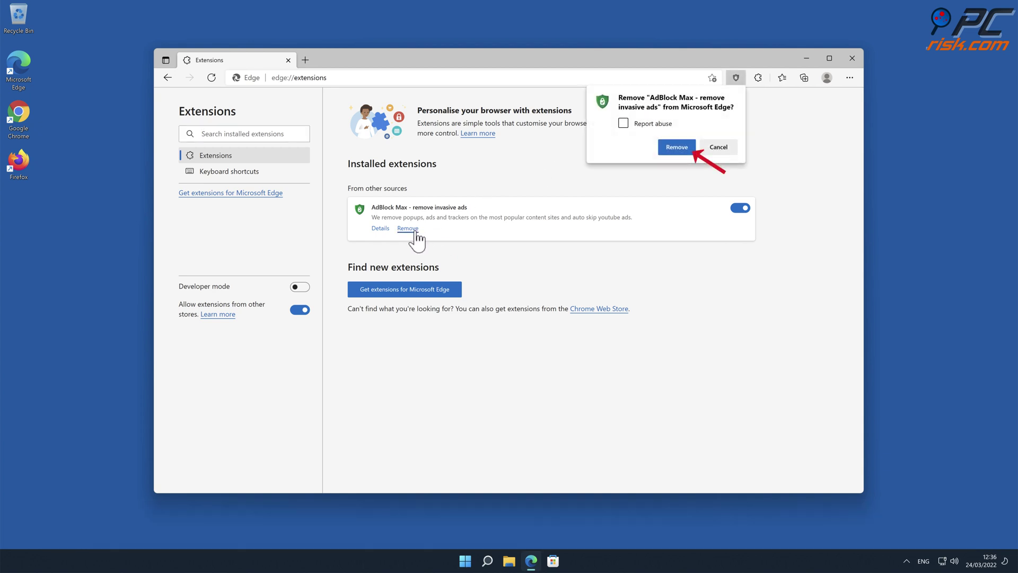
{"action": "left_click", "coordinate": [677, 150]}
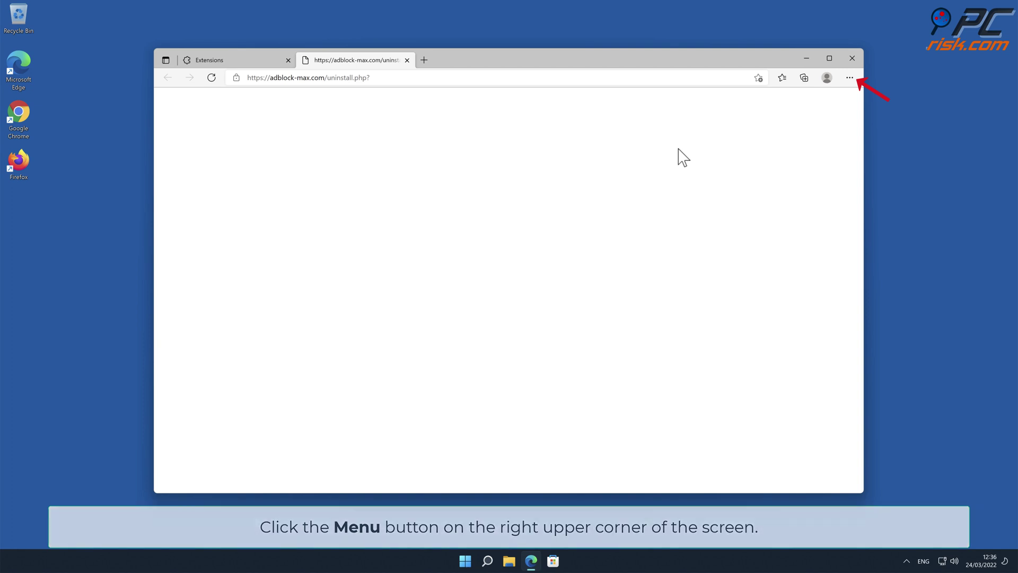
- Restore Edge settings to their default values under Settings > Reset settings, then close Edge
{"action": "left_click", "coordinate": [848, 80]}
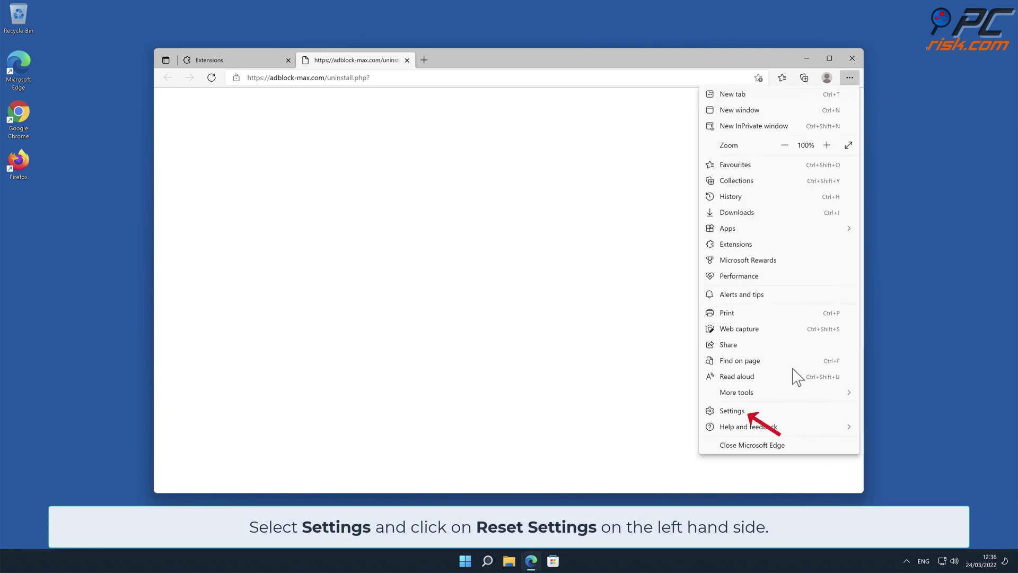
{"action": "left_click", "coordinate": [745, 413]}
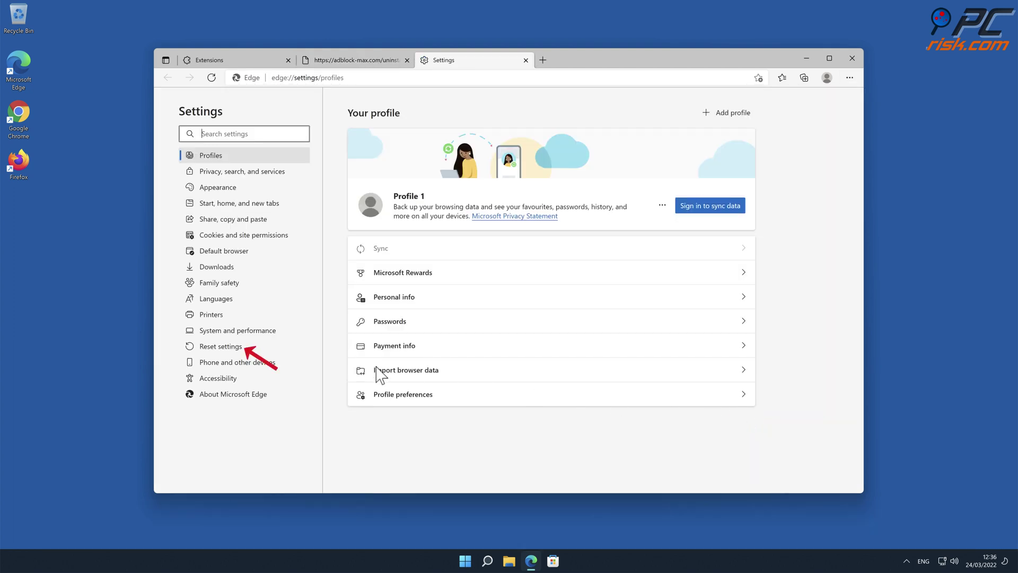
{"action": "left_click", "coordinate": [243, 351]}
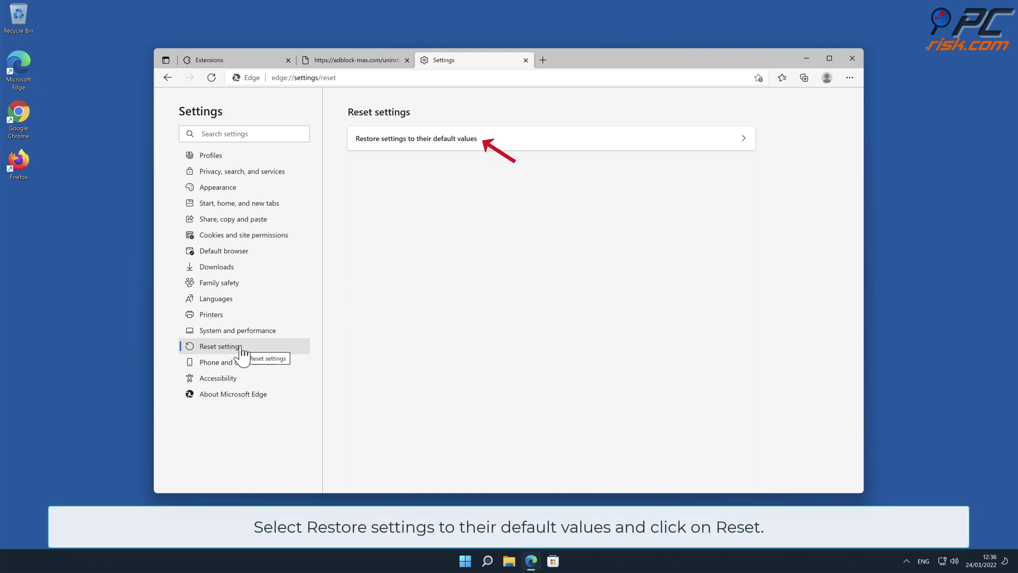
{"action": "left_click", "coordinate": [746, 139]}
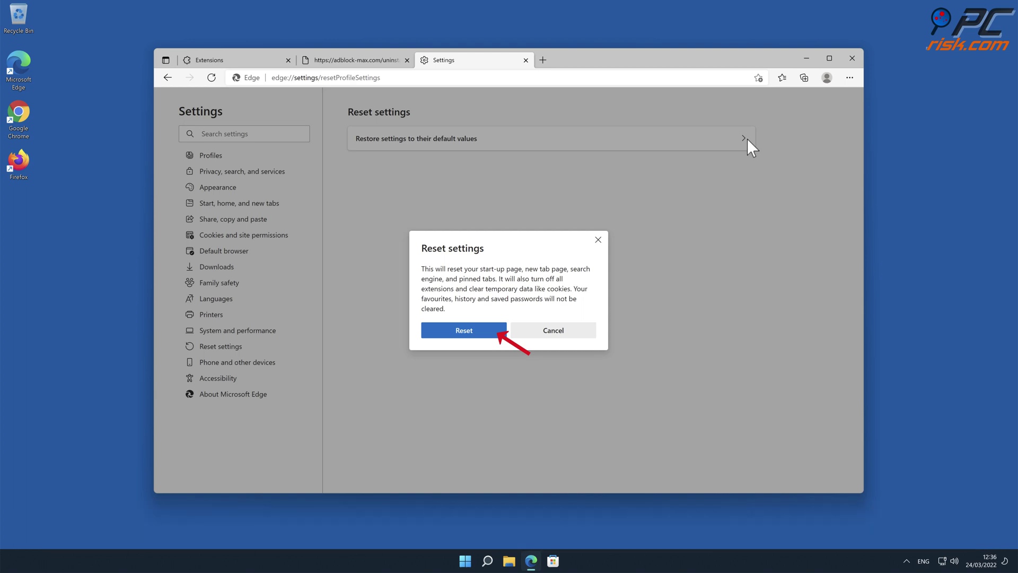
{"action": "left_click", "coordinate": [474, 334]}
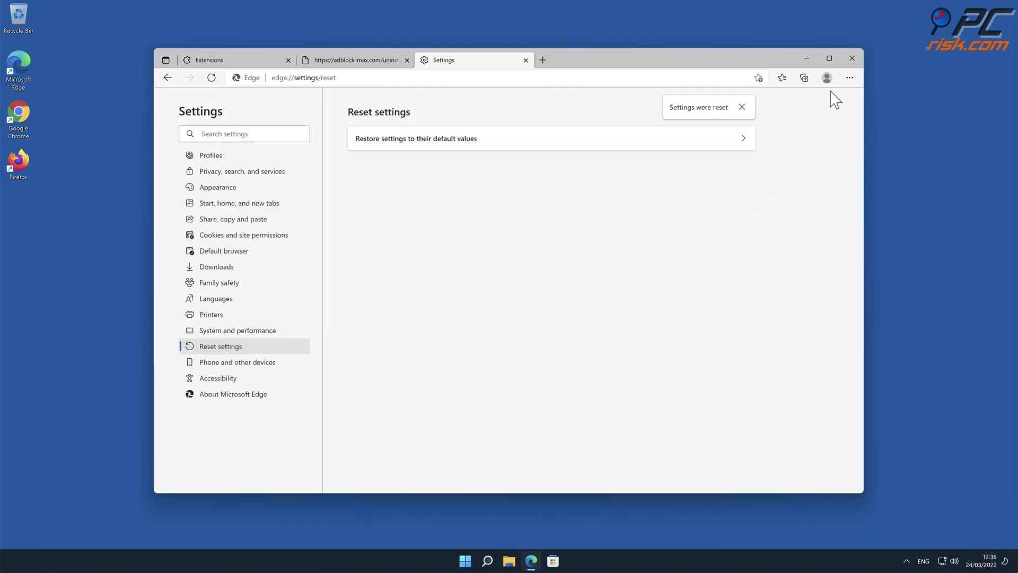
{"action": "left_click", "coordinate": [853, 62]}
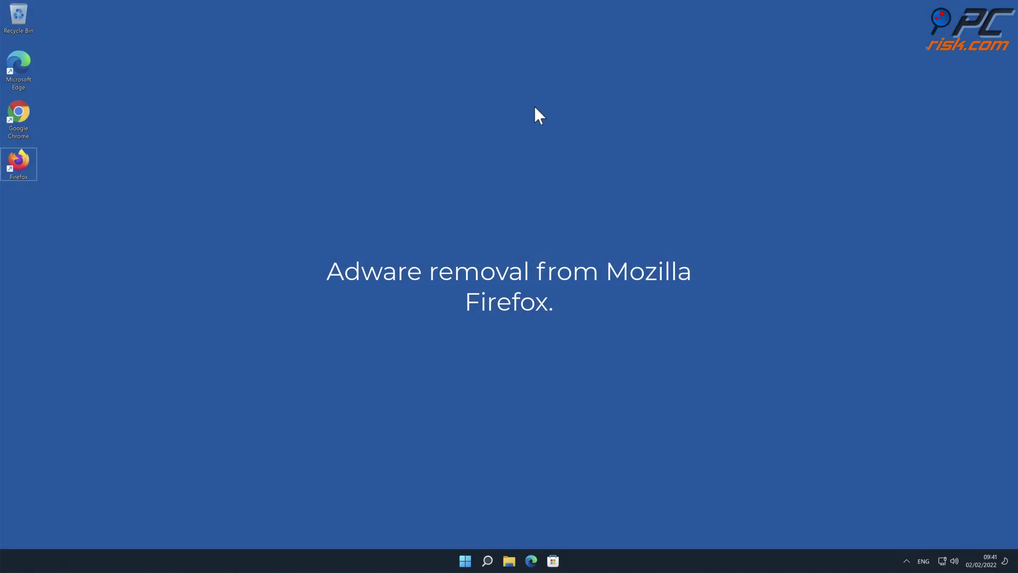
- Launch Firefox and view the Extensions list in the Add-ons and themes manager
{"action": "double_click", "coordinate": [24, 161]}
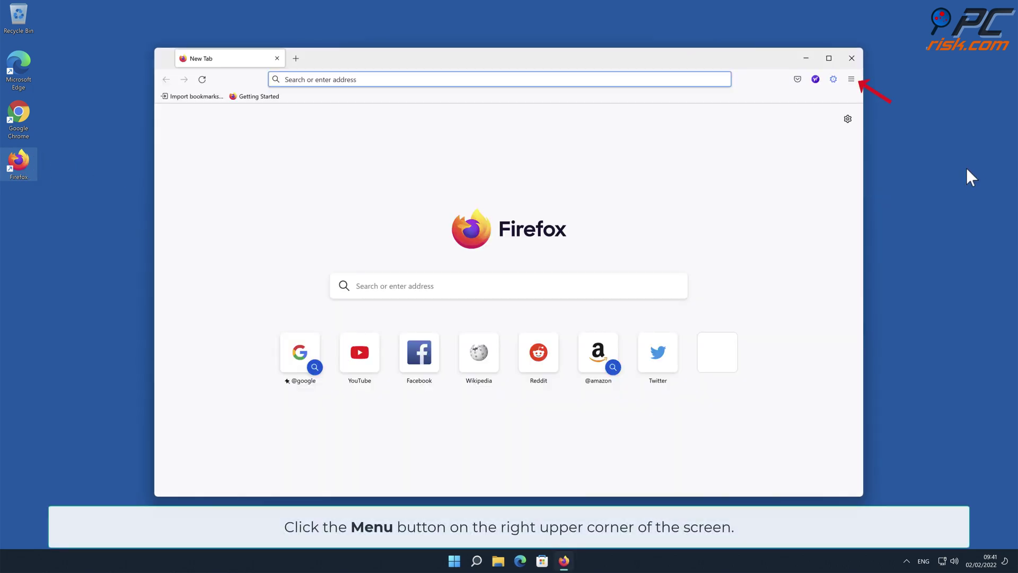
{"action": "left_click", "coordinate": [850, 80]}
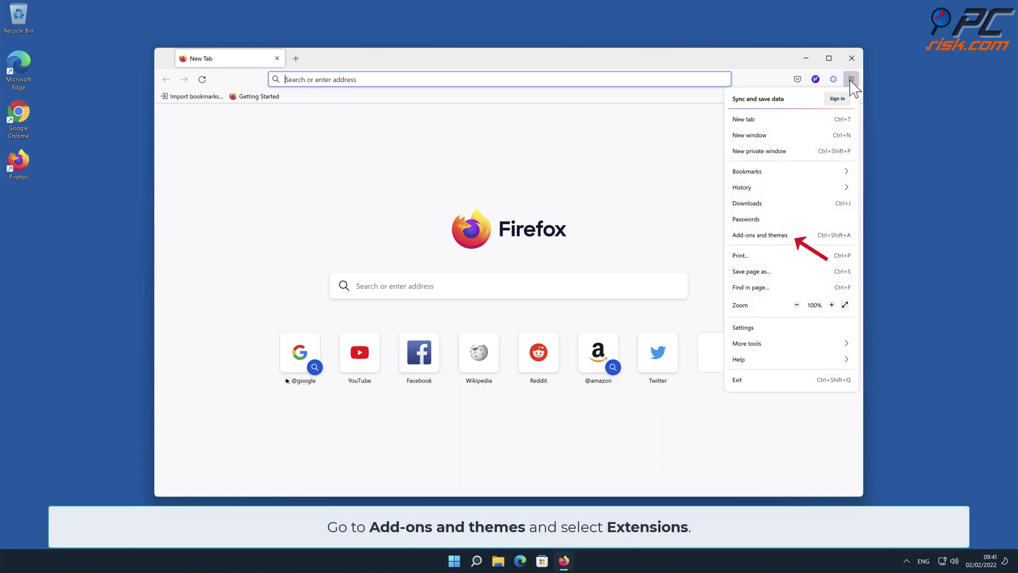
{"action": "left_click", "coordinate": [820, 237]}
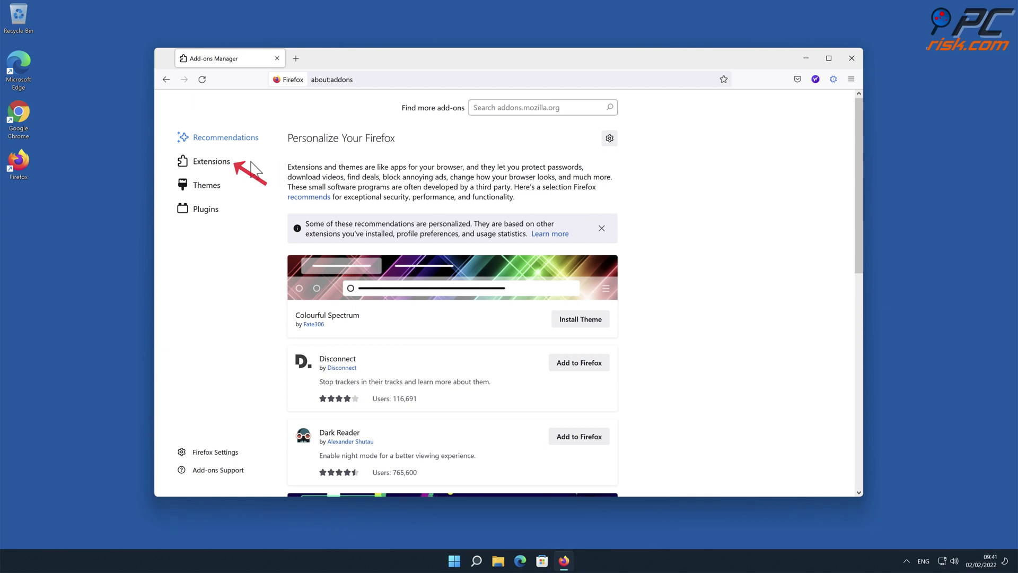
{"action": "left_click", "coordinate": [227, 166]}
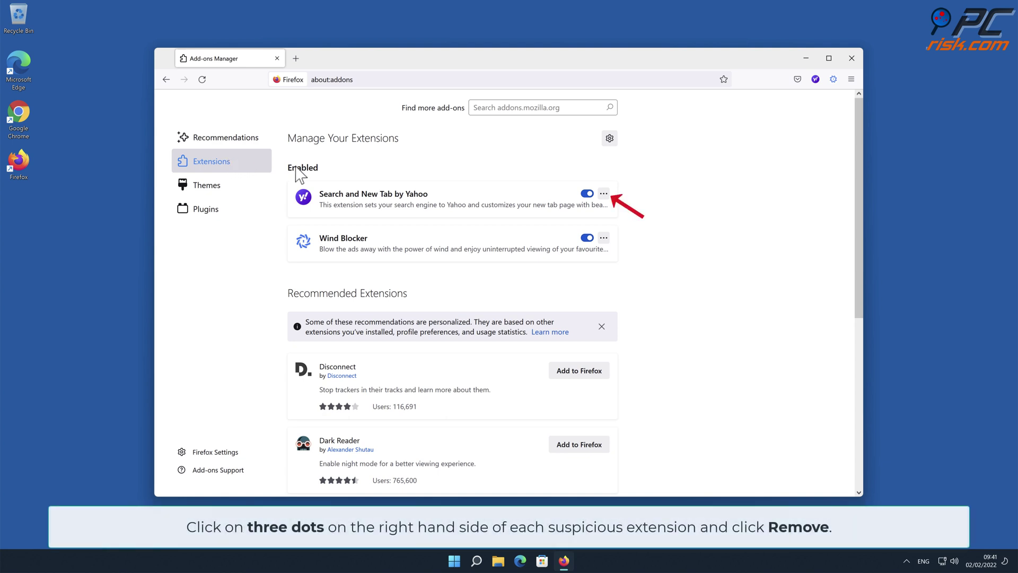
- Remove the Search and New Tab by Yahoo and Wind Blocker extensions, confirming each removal
{"action": "left_click", "coordinate": [603, 194]}
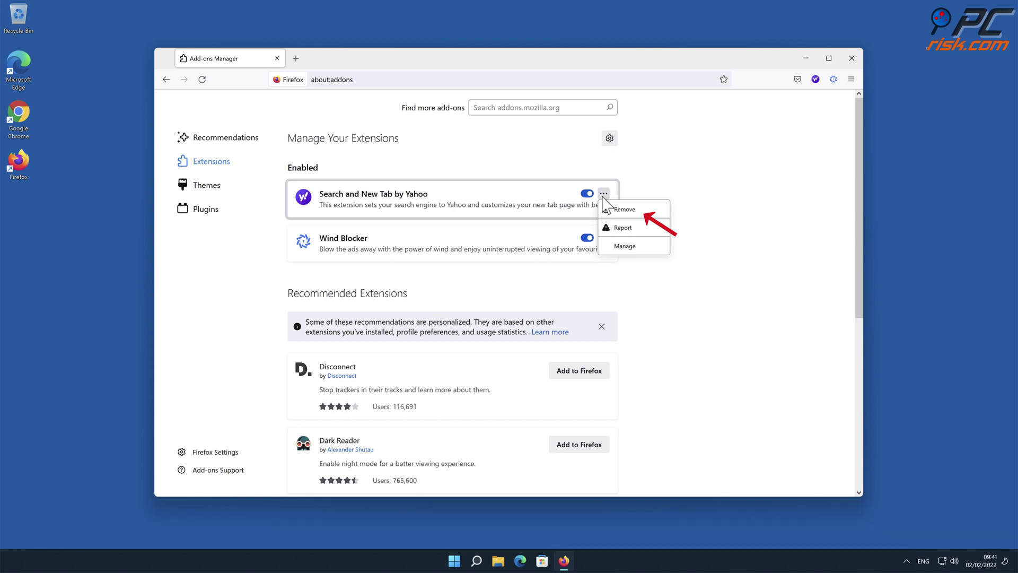
{"action": "left_click", "coordinate": [622, 209]}
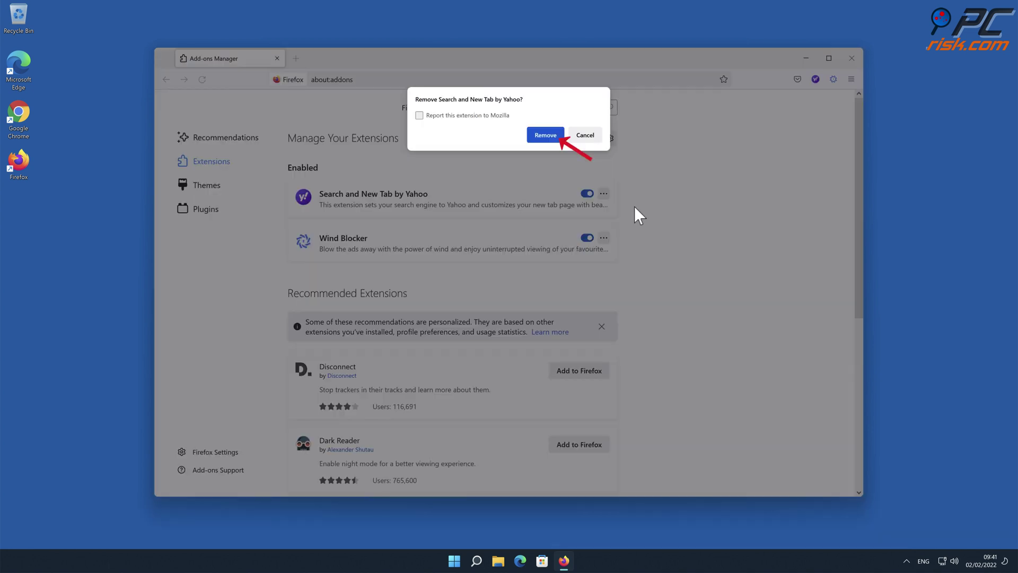
{"action": "left_click", "coordinate": [551, 136]}
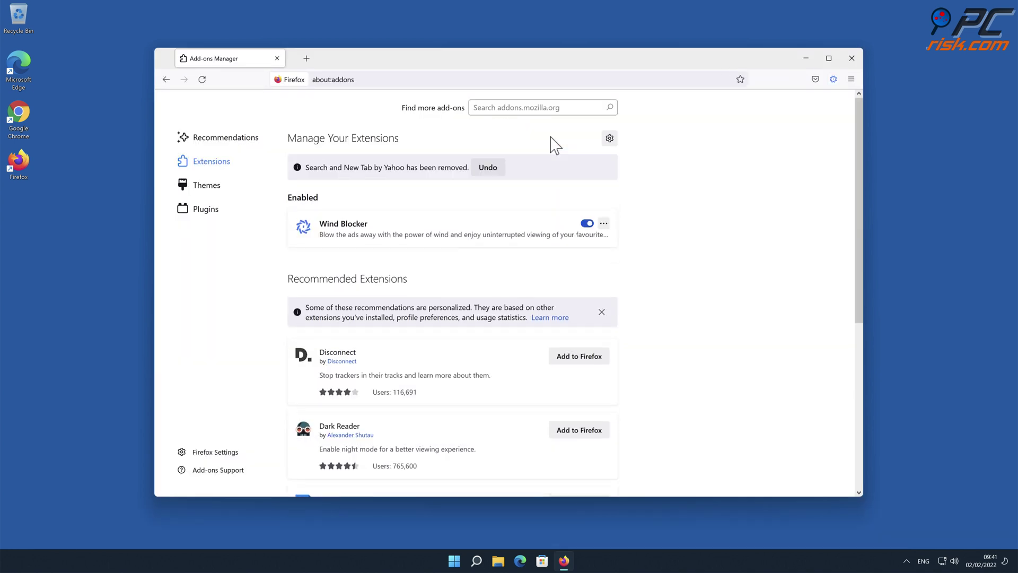
{"action": "left_click", "coordinate": [603, 224]}
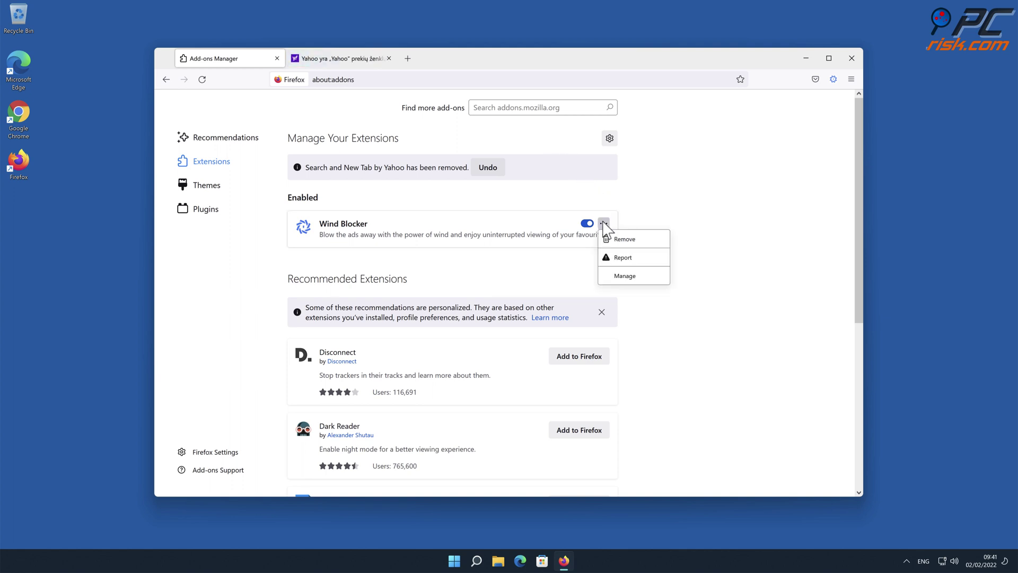
{"action": "left_click", "coordinate": [622, 239]}
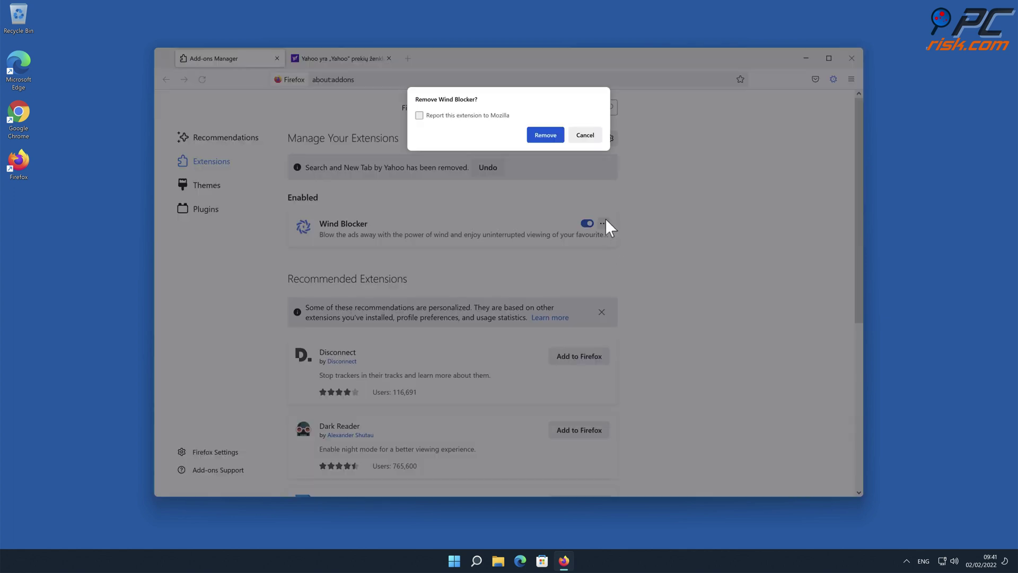
{"action": "left_click", "coordinate": [546, 135]}
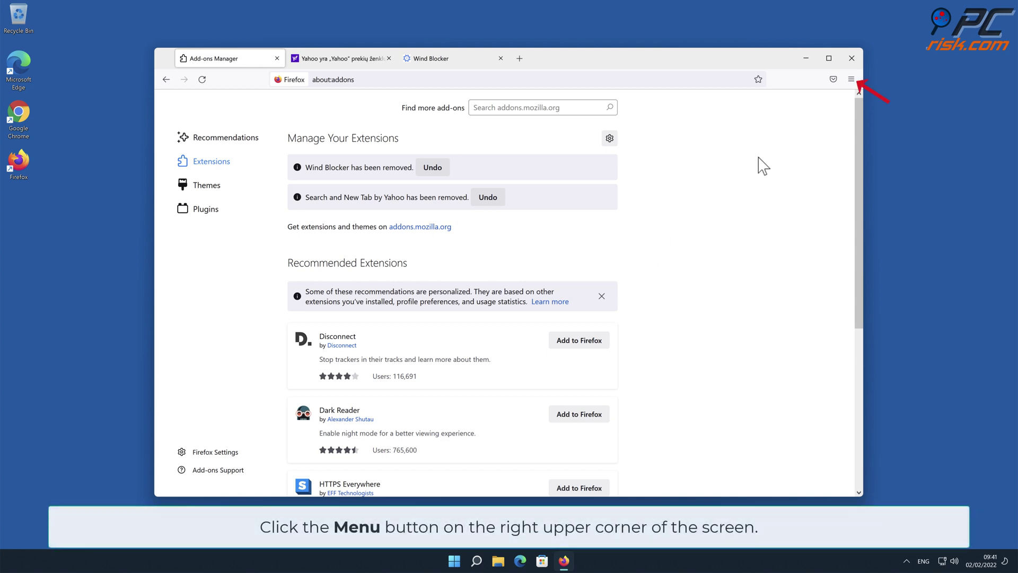
- Go to Help's troubleshooting information page and start Refresh Firefox
{"action": "left_click", "coordinate": [851, 80]}
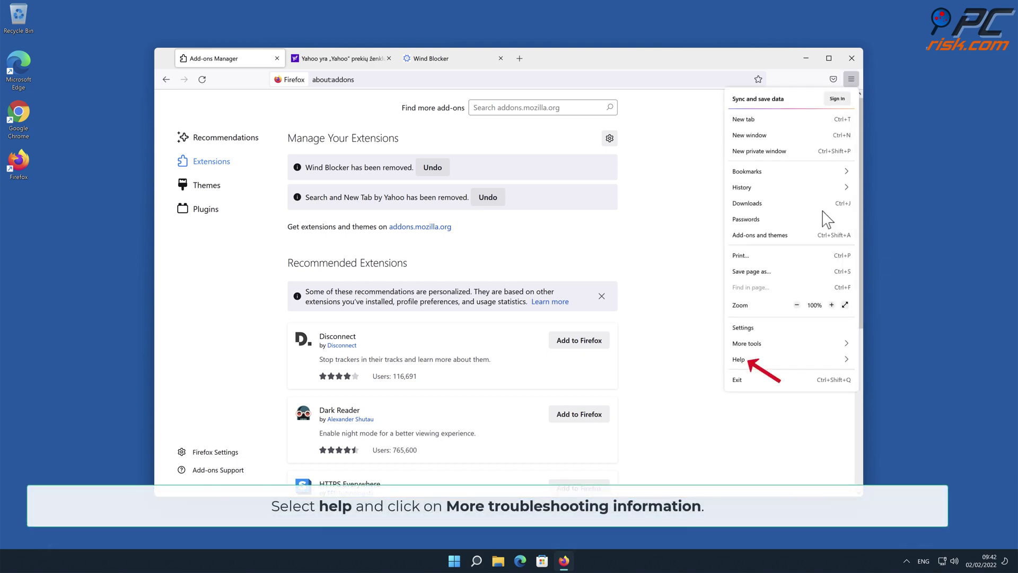
{"action": "left_click", "coordinate": [817, 359]}
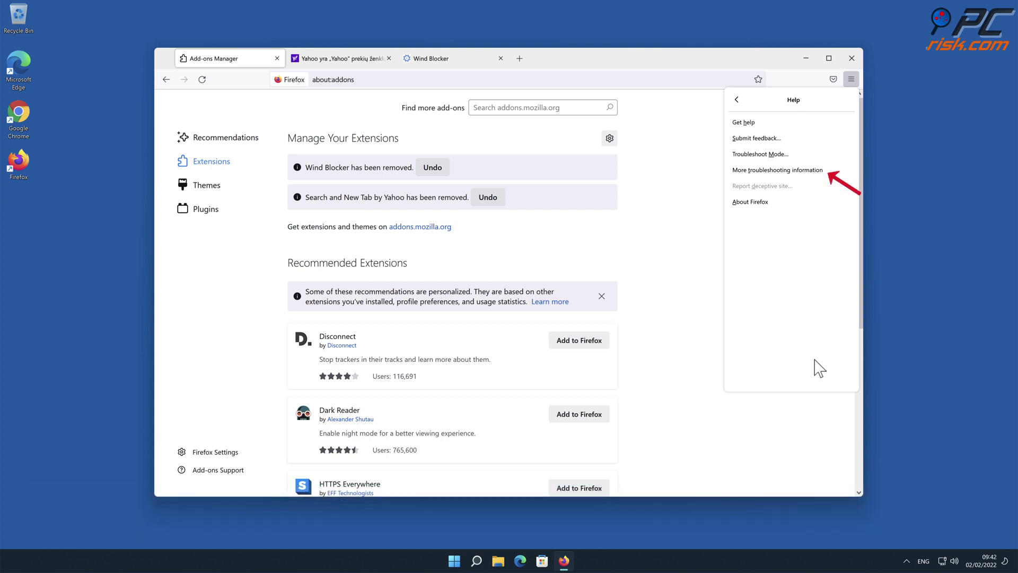
{"action": "left_click", "coordinate": [779, 172]}
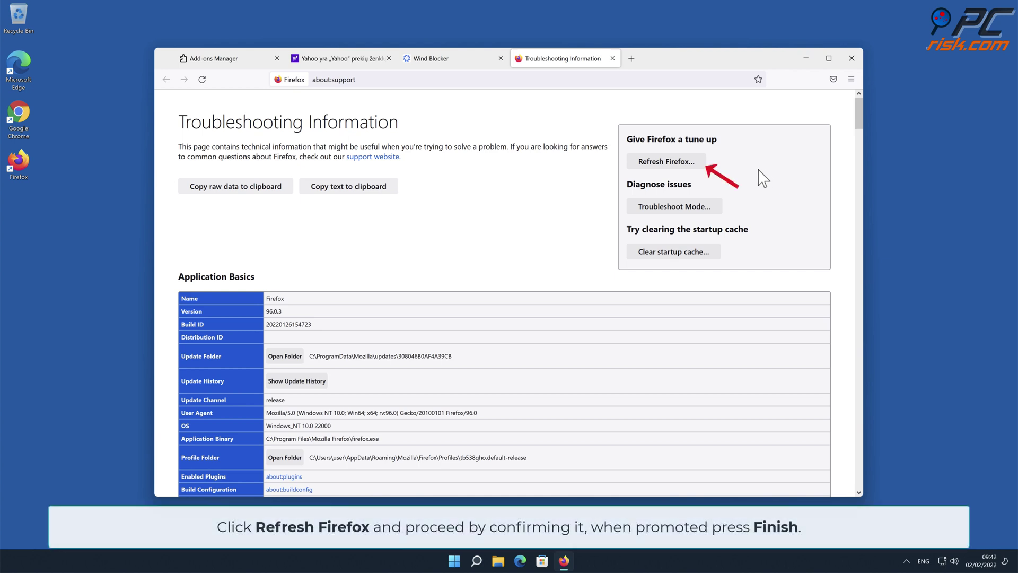
{"action": "left_click", "coordinate": [695, 164]}
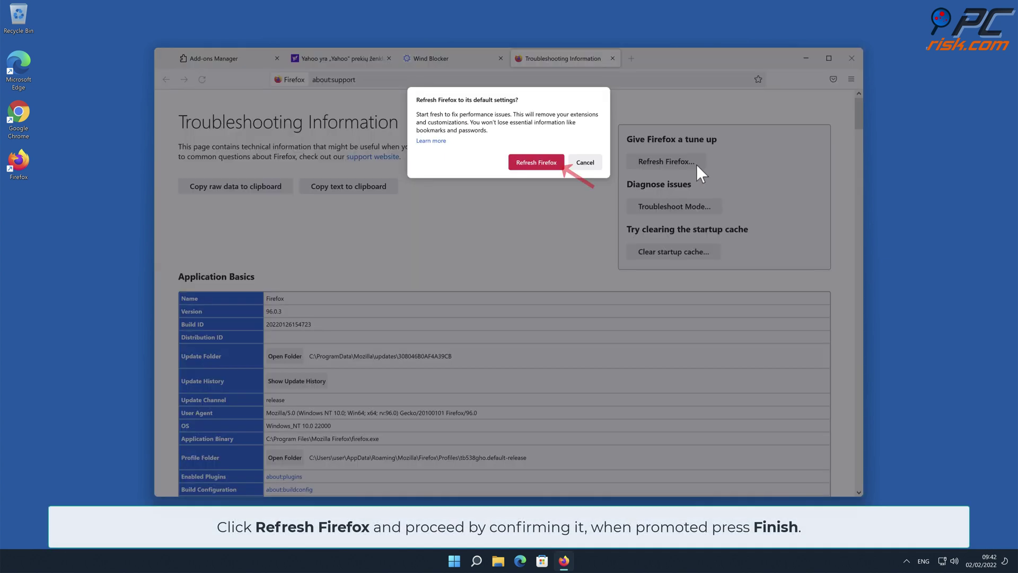